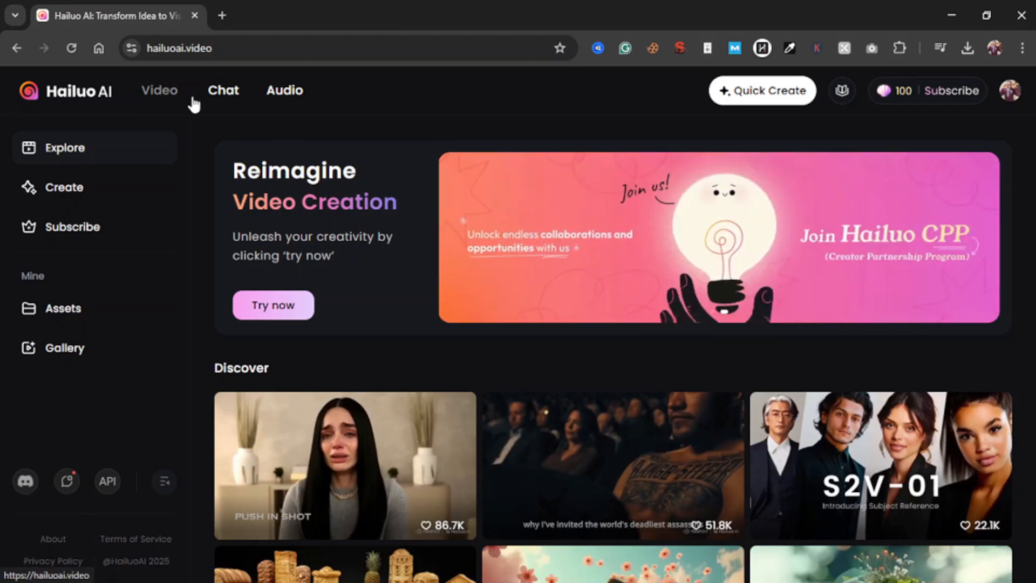
Open the Audio section, browse its voice library and open the voice clone creation form
left_click(284, 92)
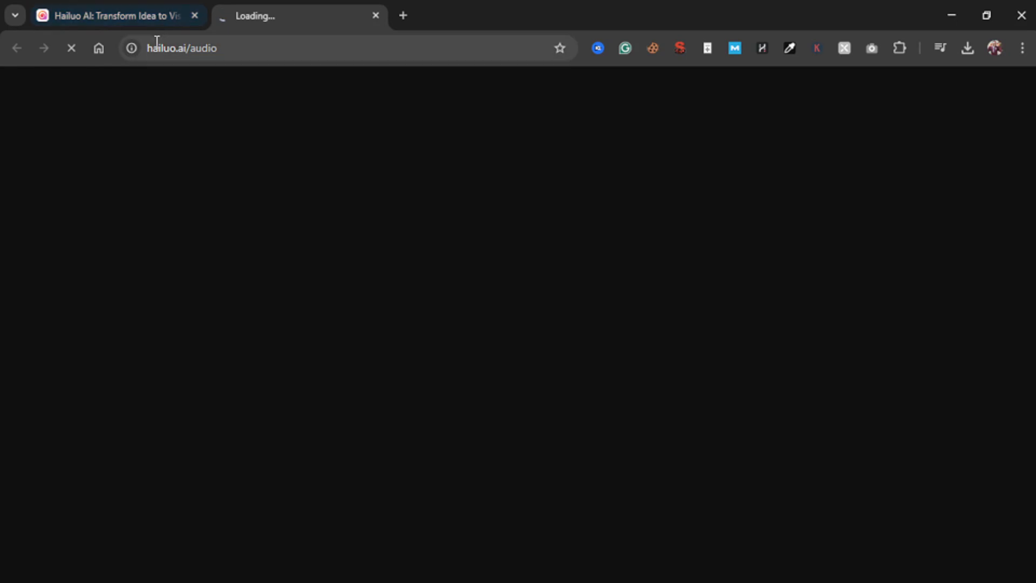
left_click_drag(154, 49, 234, 59)
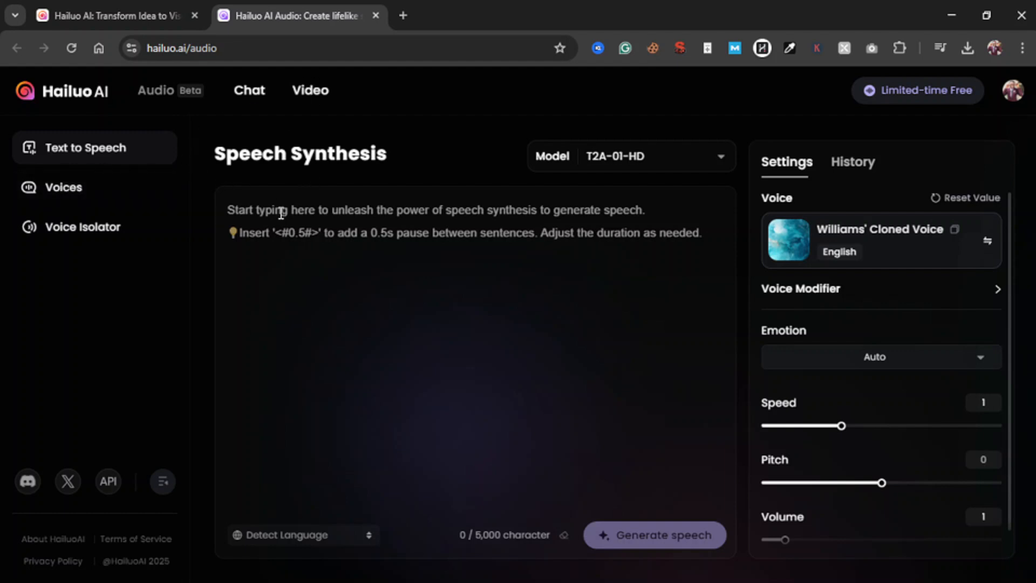
left_click(84, 197)
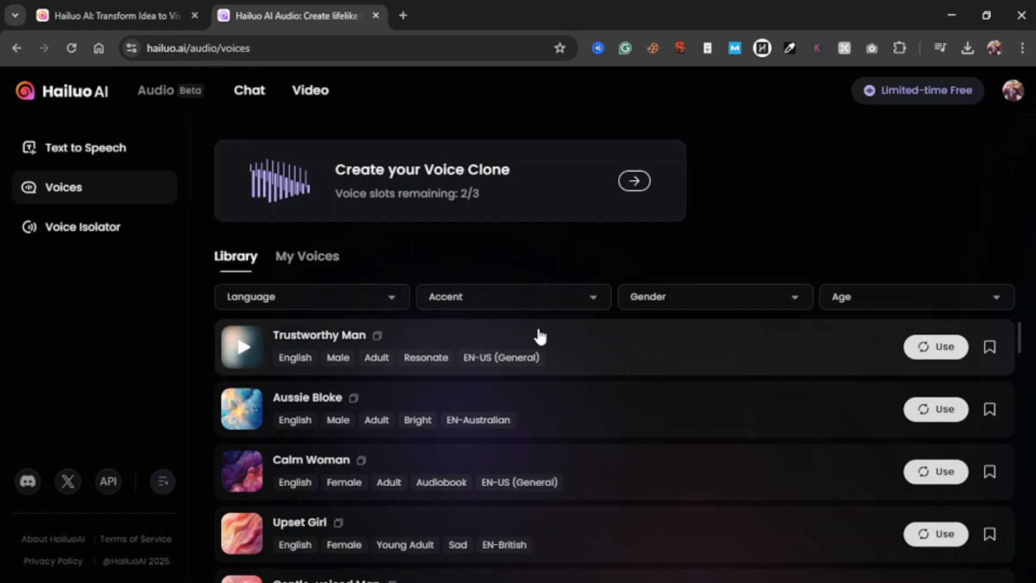
scroll(538, 335, "down", 2)
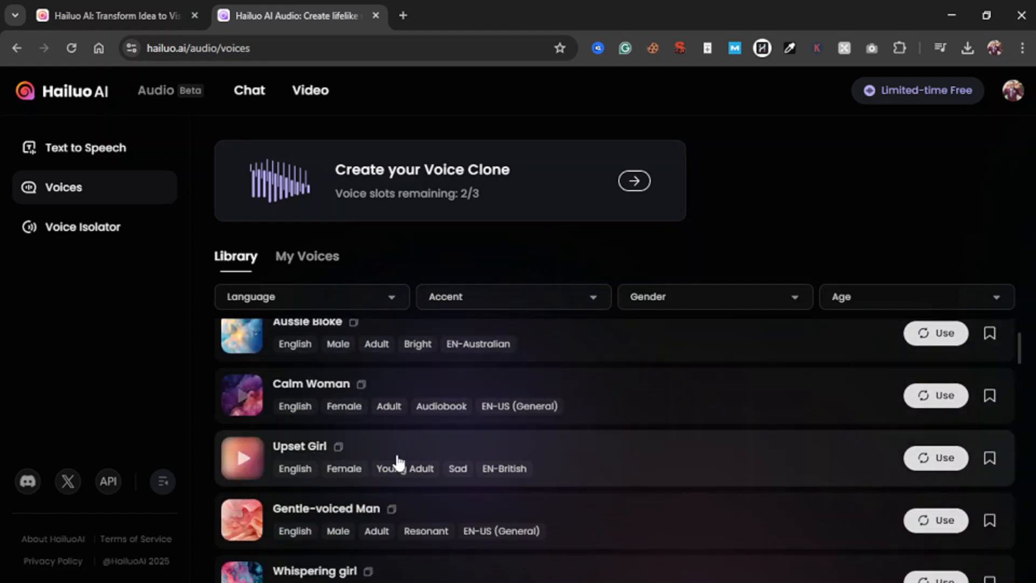
scroll(448, 450, "up", 2)
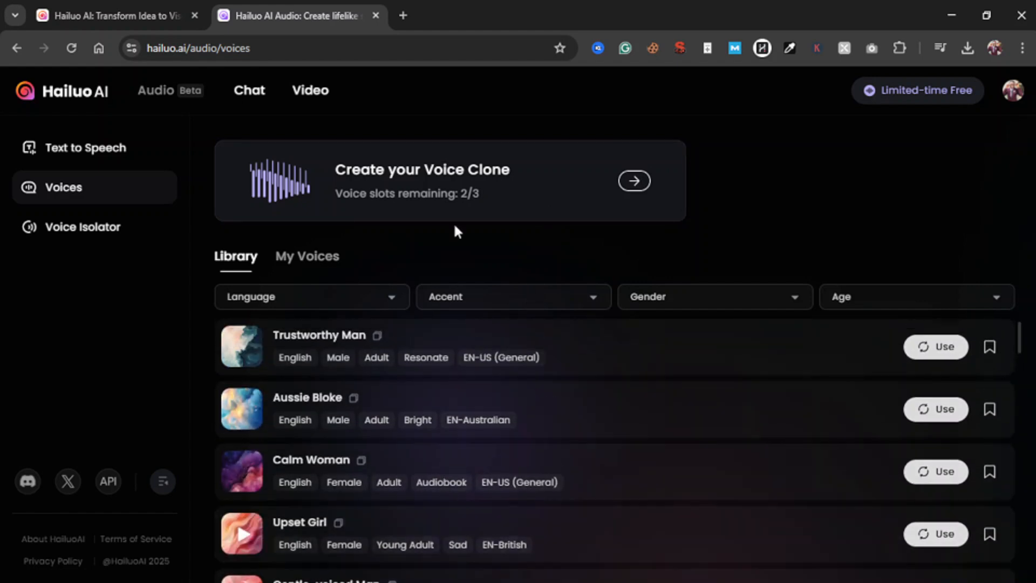
left_click(451, 184)
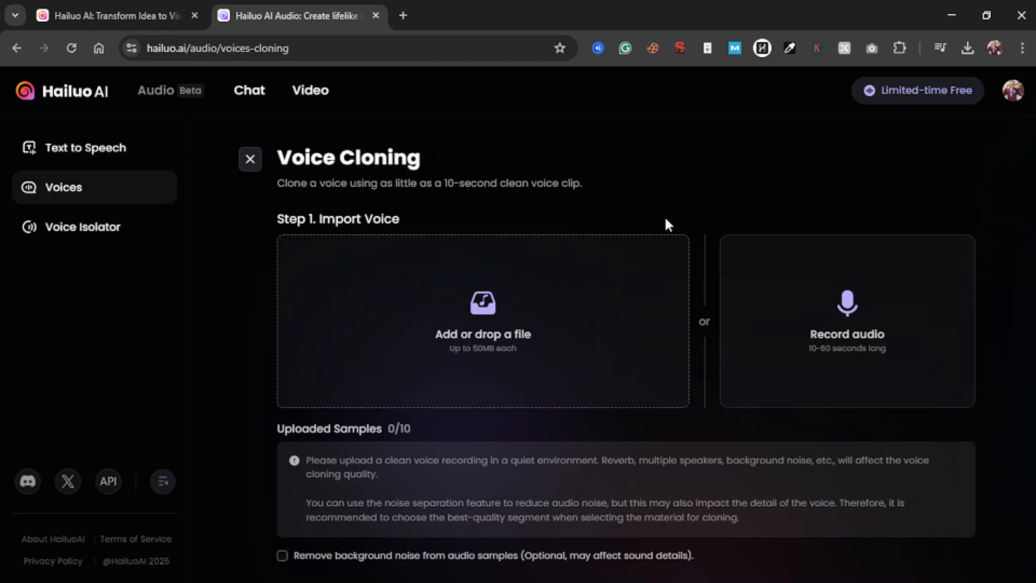
Examine the Voice Cloning form's import options, sample limit, recording advice, and name and language fields
scroll(665, 219, "down", 2)
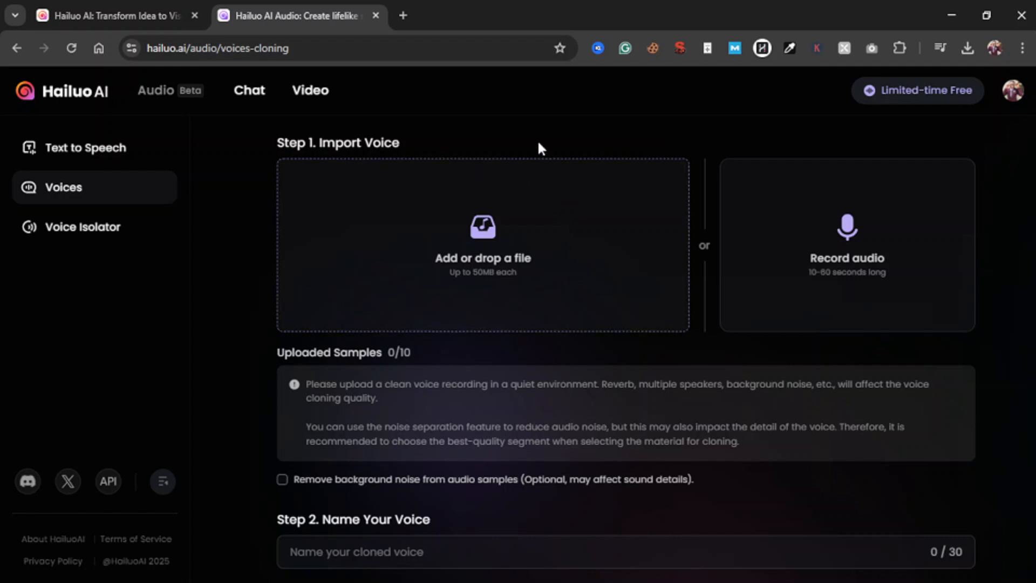
scroll(539, 144, "up", 1)
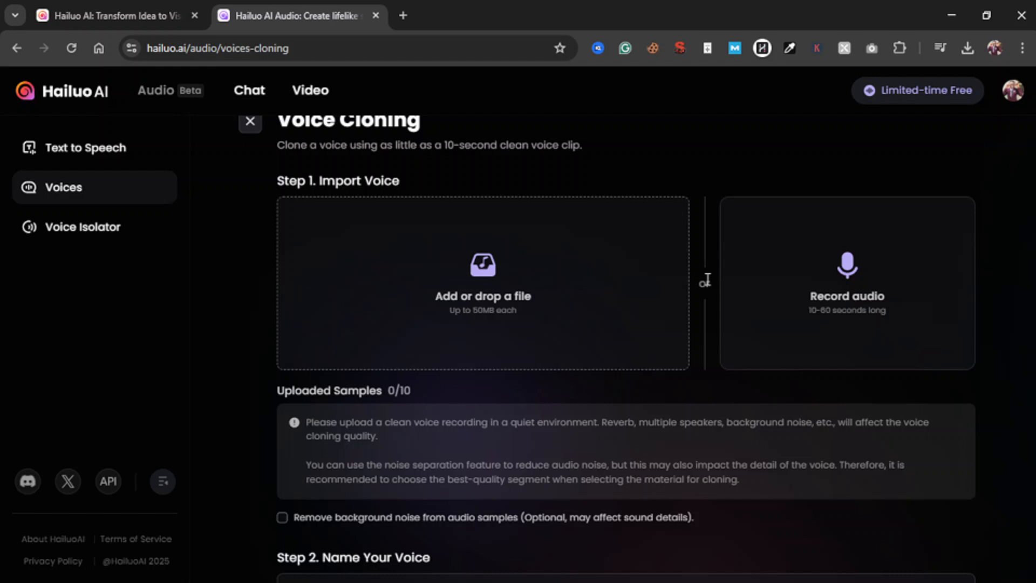
scroll(707, 280, "down", 1)
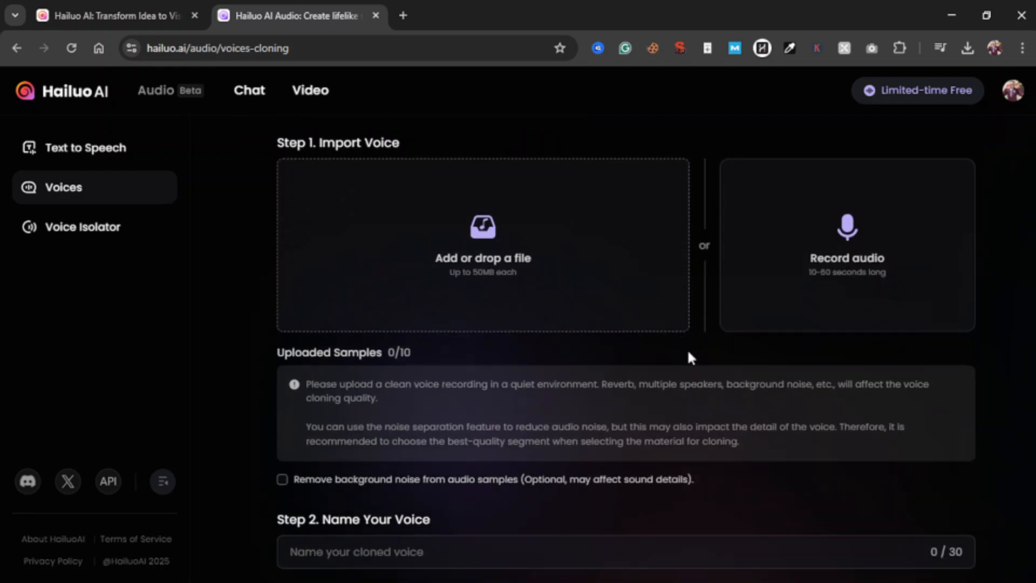
scroll(688, 351, "down", 5)
scroll(687, 356, "up", 3)
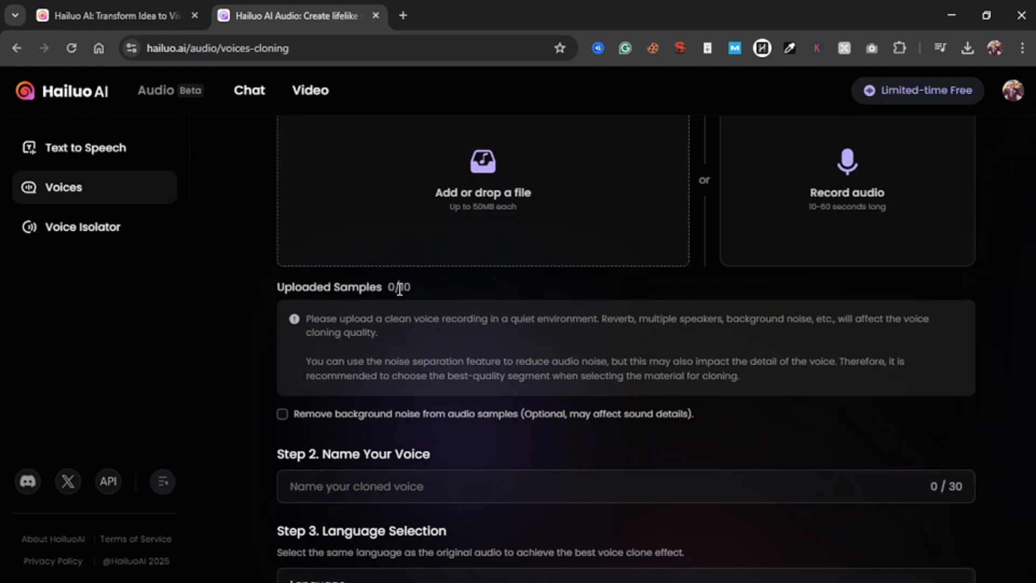
left_click_drag(394, 286, 402, 284)
left_click(594, 300)
left_click_drag(387, 287, 405, 287)
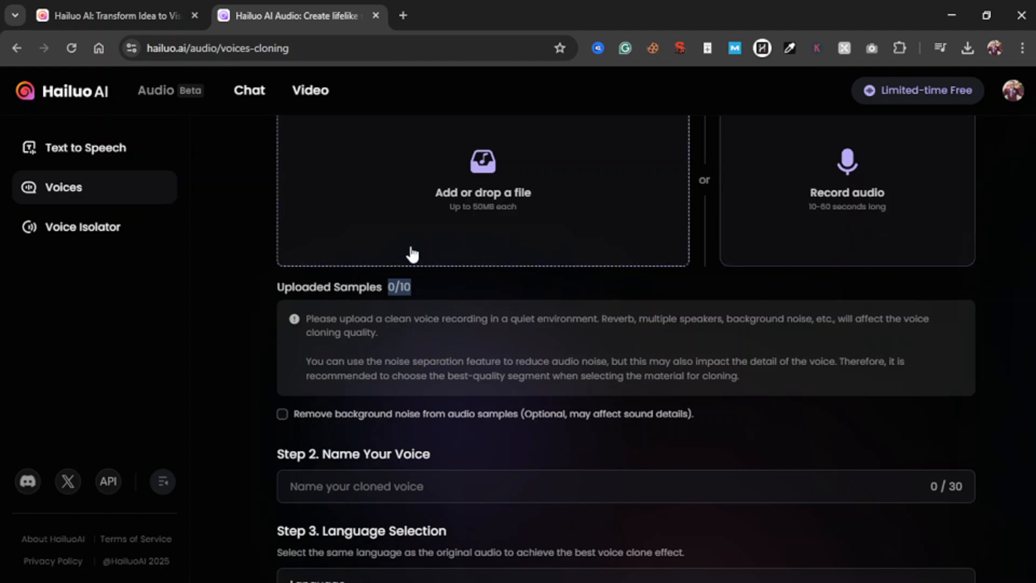
left_click(399, 287)
scroll(625, 354, "down", 3)
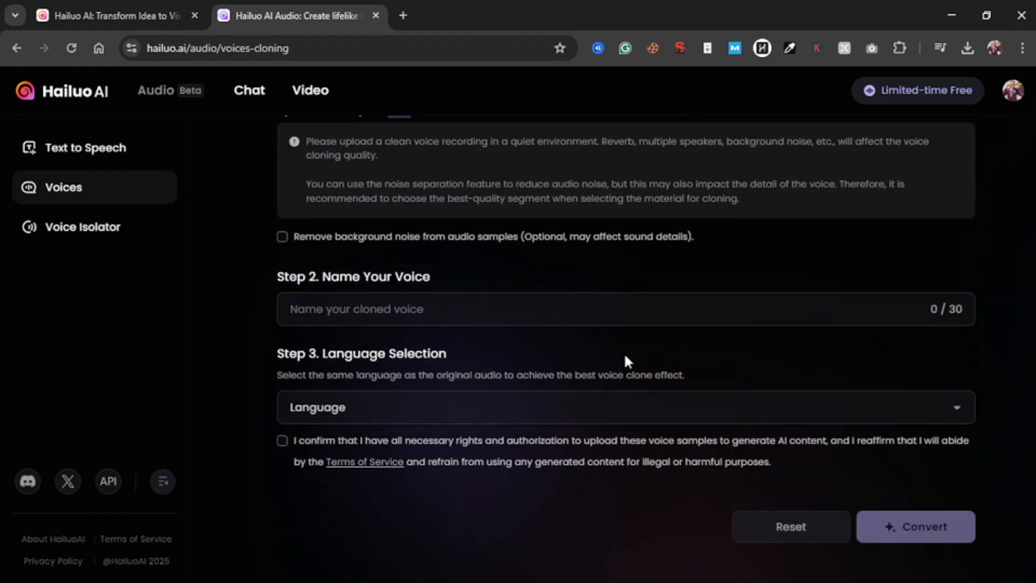
scroll(625, 361, "up", 5)
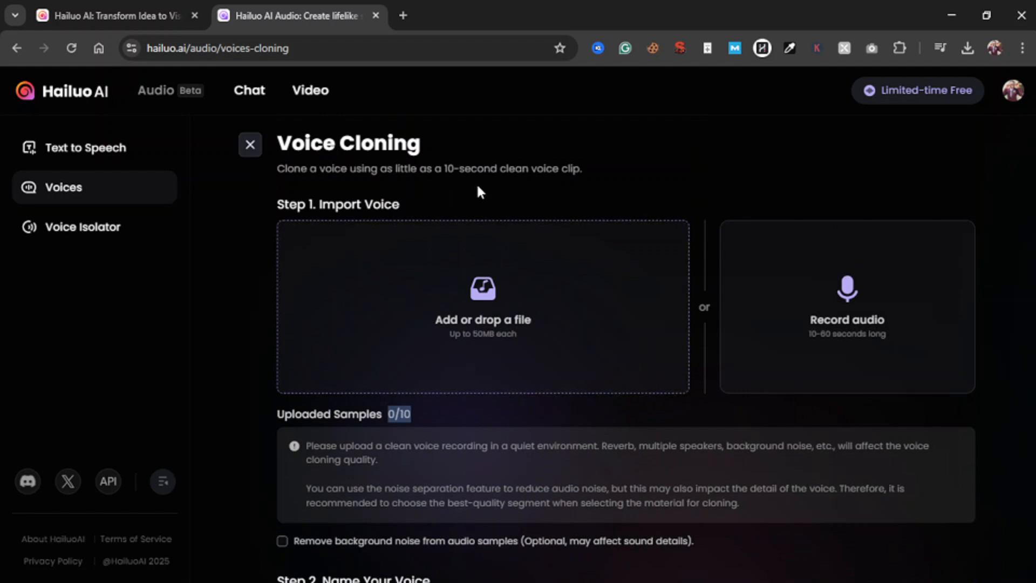
left_click(624, 195)
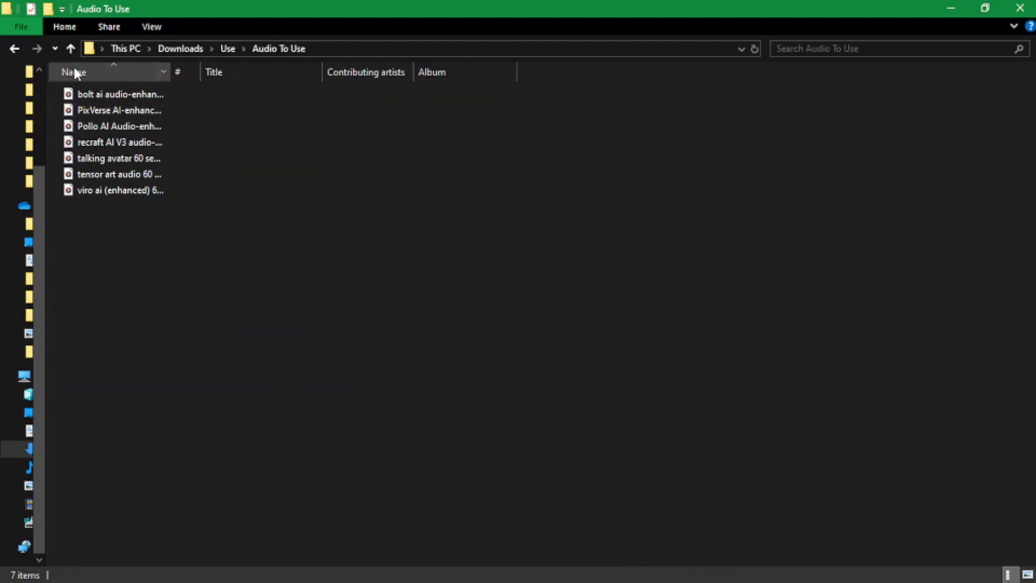
Widen the Name column in File Explorer's Audio To Use folder to read the full audio file names
double_click(170, 72)
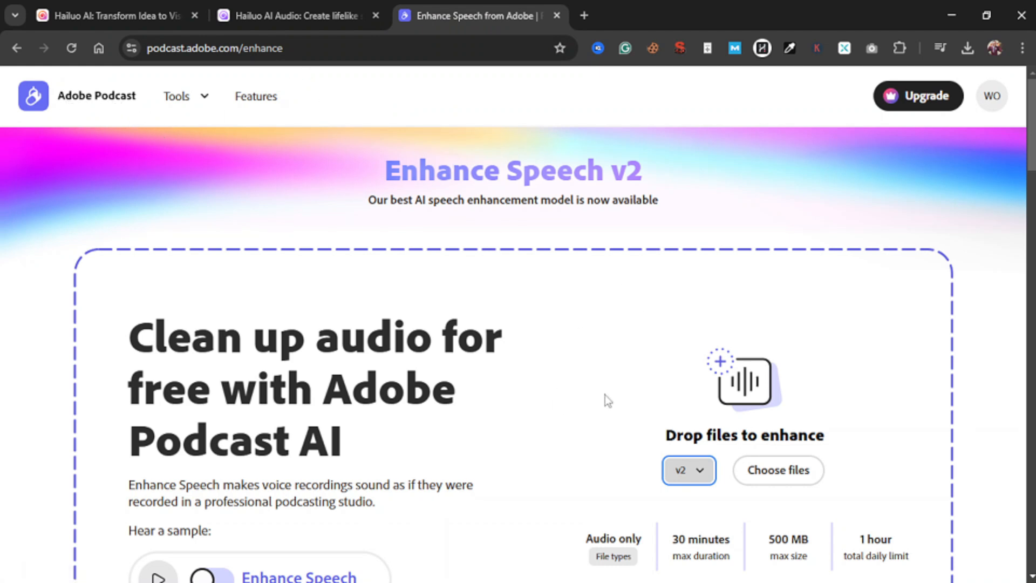
Review Adobe Podcast's Enhance Speech page, focusing on the maximum duration allowed for audio files
scroll(543, 261, "down", 3)
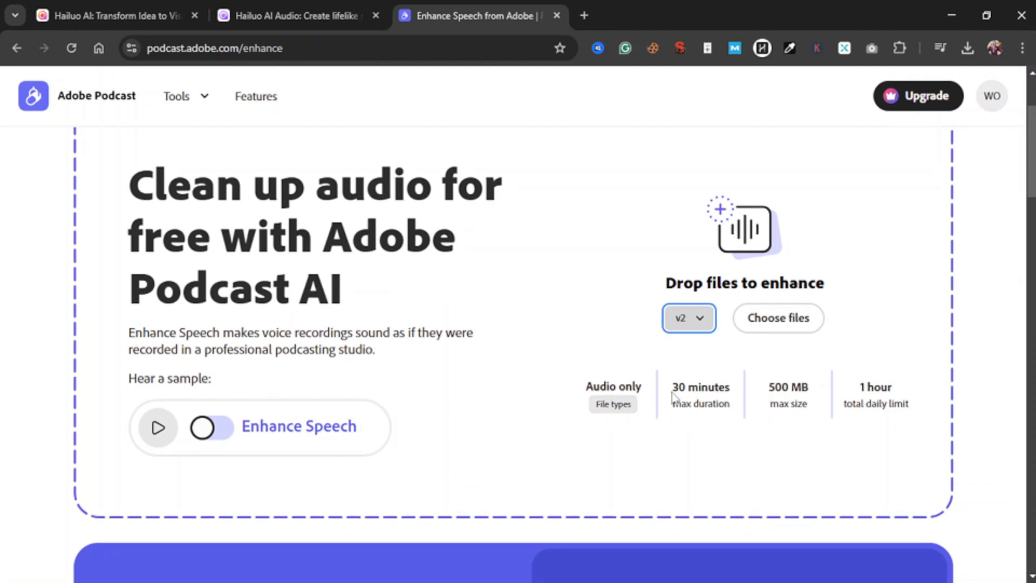
left_click_drag(673, 386, 731, 386)
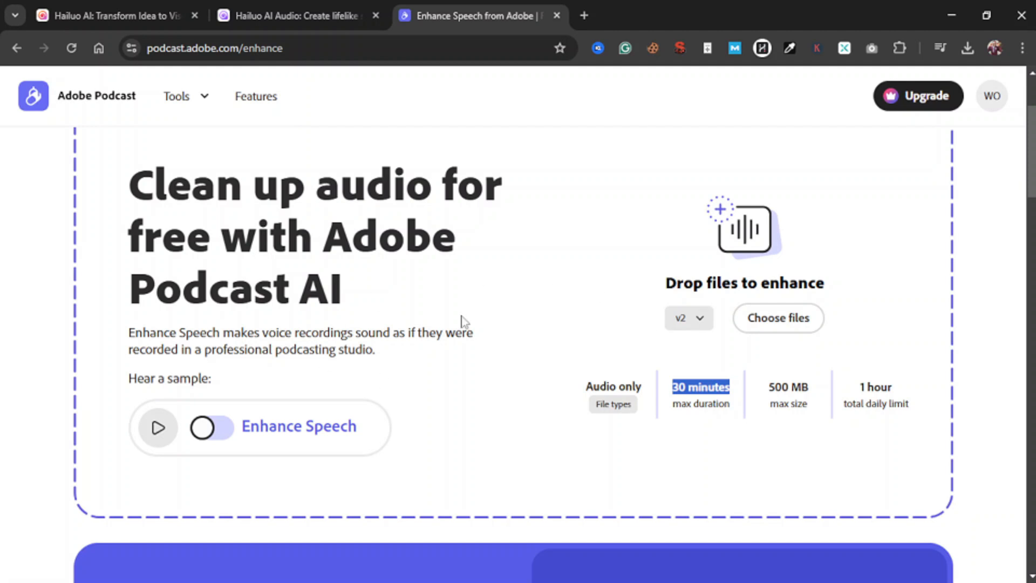
scroll(462, 322, "up", 3)
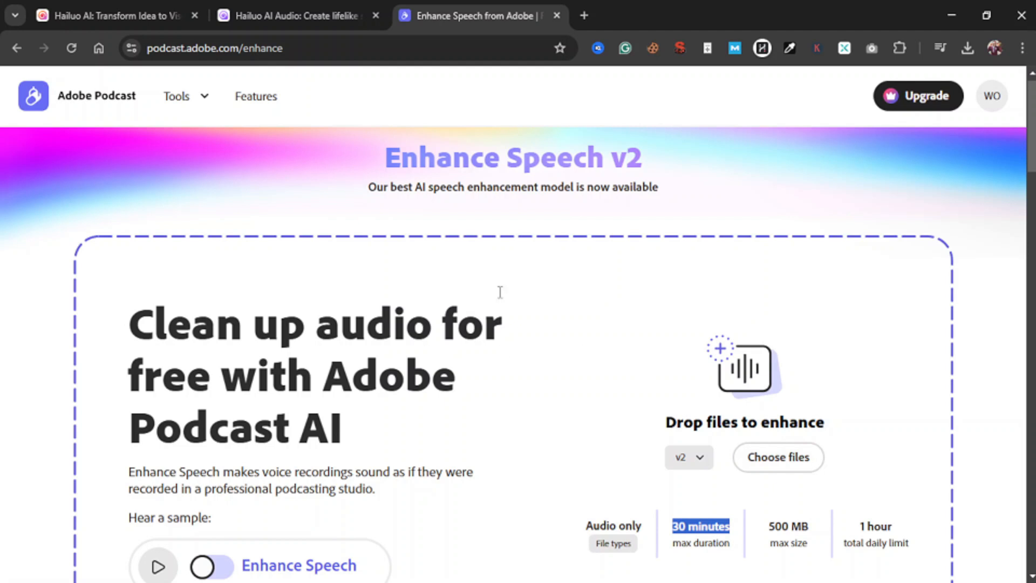
scroll(569, 243, "down", 2)
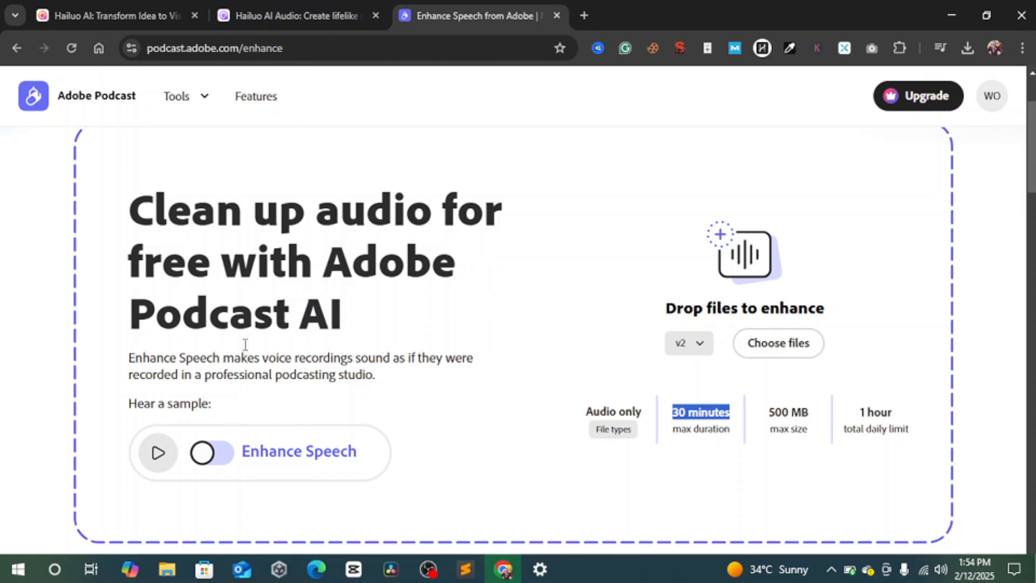
Return to Hailuo AI's Voice Cloning page and upload bolt ai audio-enhanced 60 secs.mp3 from the Audio To Use folder as a sample
left_click(309, 9)
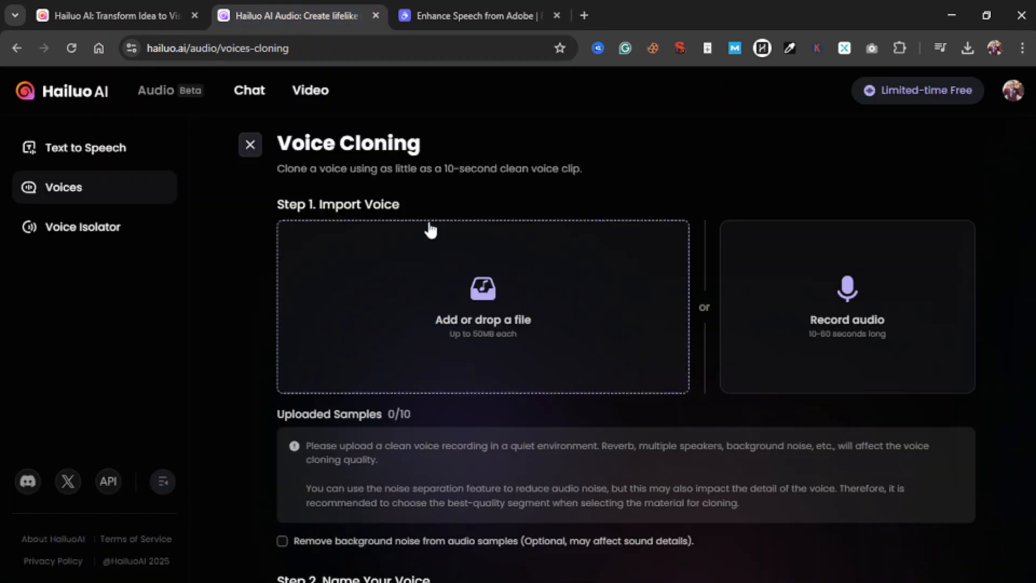
left_click(454, 301)
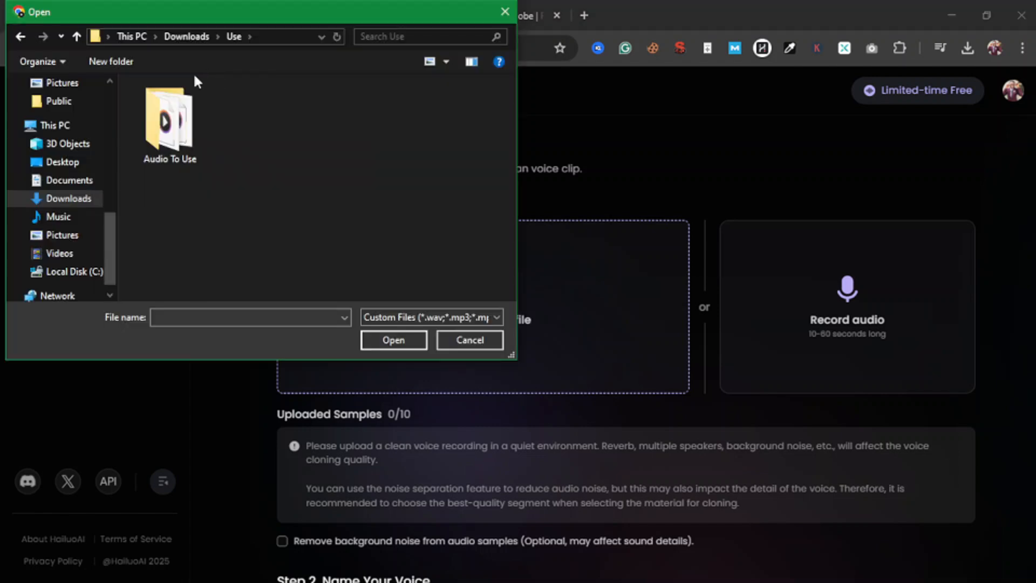
double_click(179, 134)
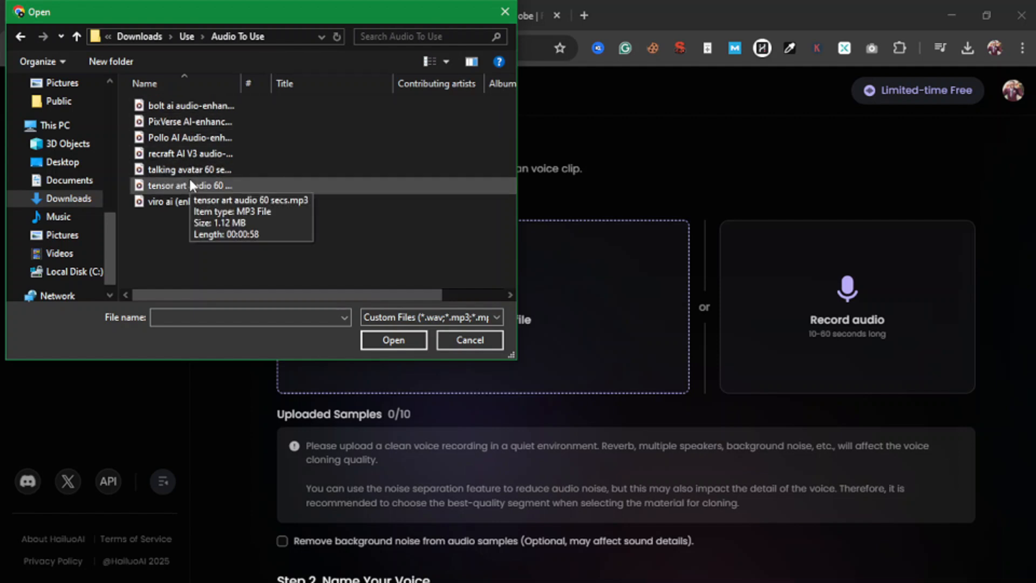
double_click(197, 105)
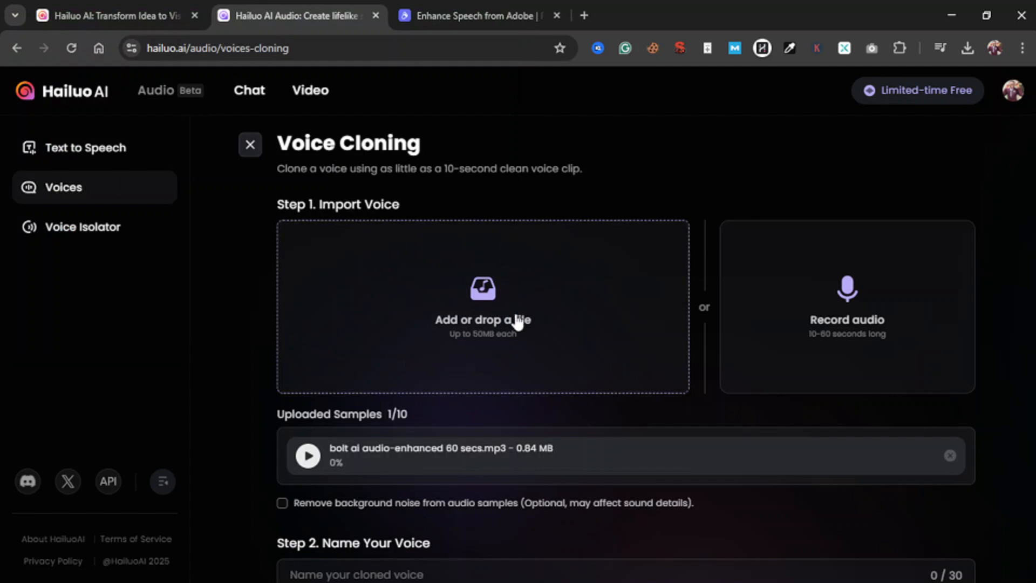
Examine the uploaded samples' durations and the remaining fields of the voice cloning form
scroll(495, 378, "down", 2)
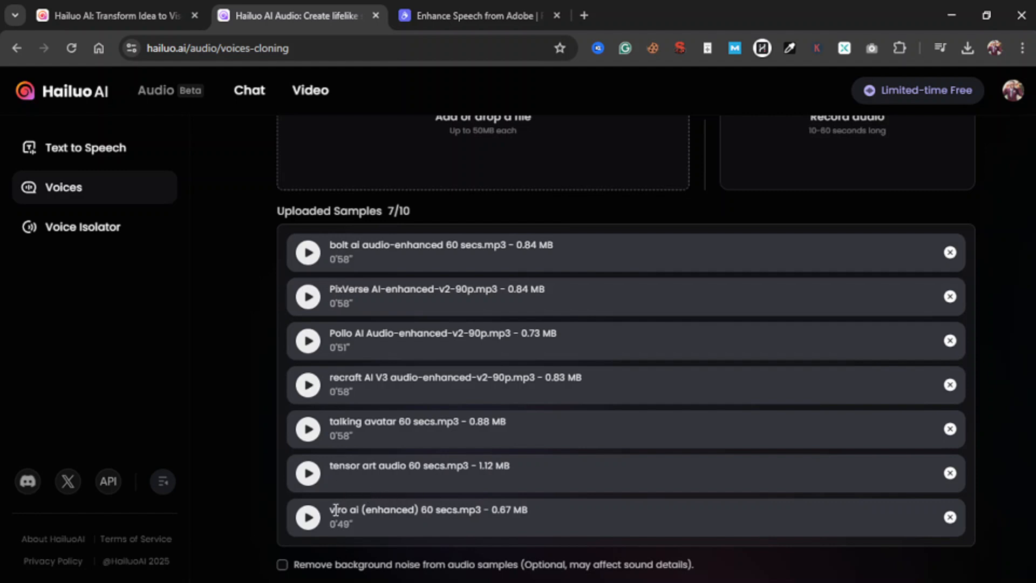
left_click_drag(339, 526, 349, 525)
left_click_drag(339, 436, 349, 438)
scroll(573, 371, "down", 3)
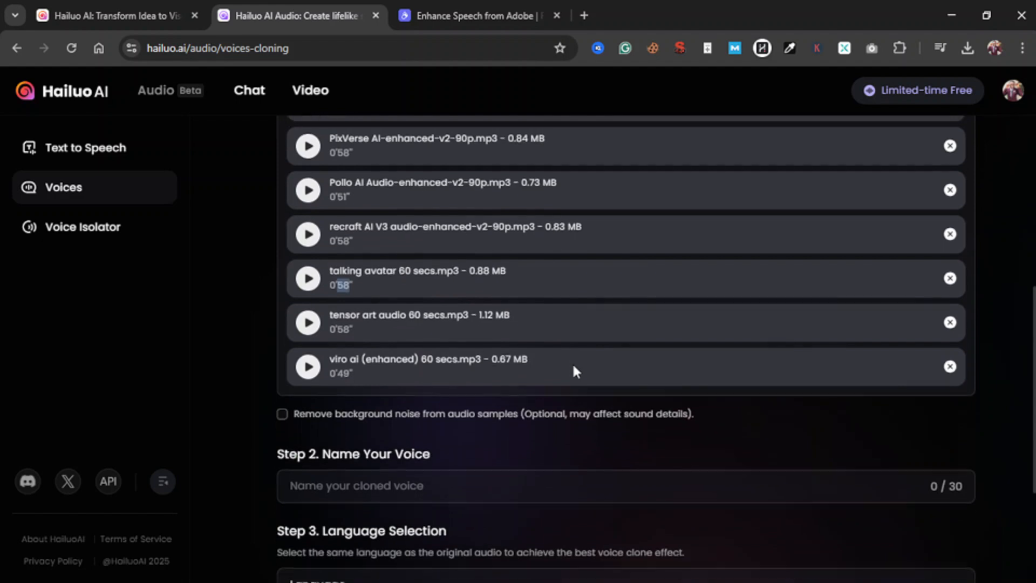
scroll(573, 366, "down", 1)
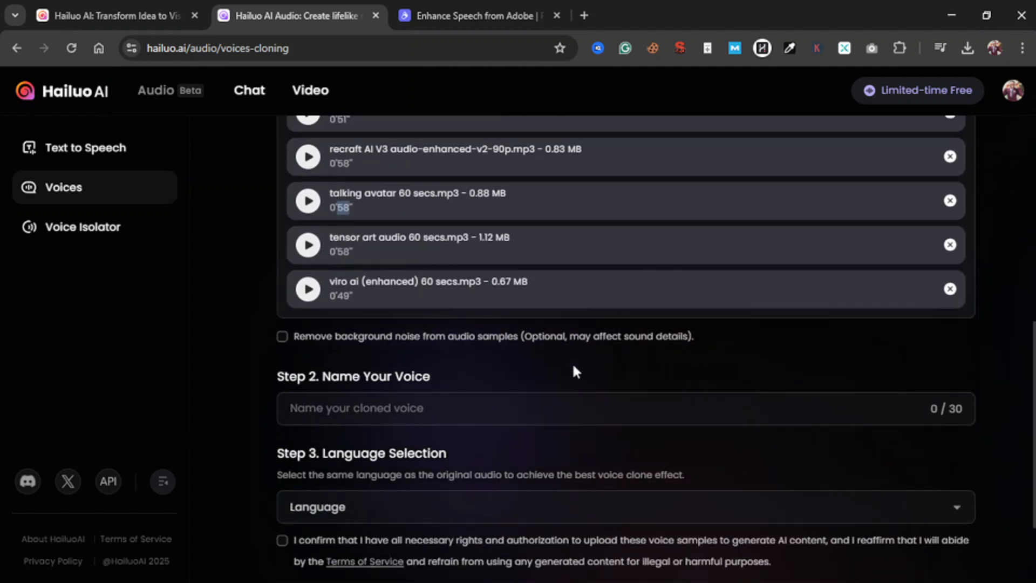
scroll(573, 365, "up", 2)
scroll(573, 365, "down", 5)
scroll(573, 366, "up", 1)
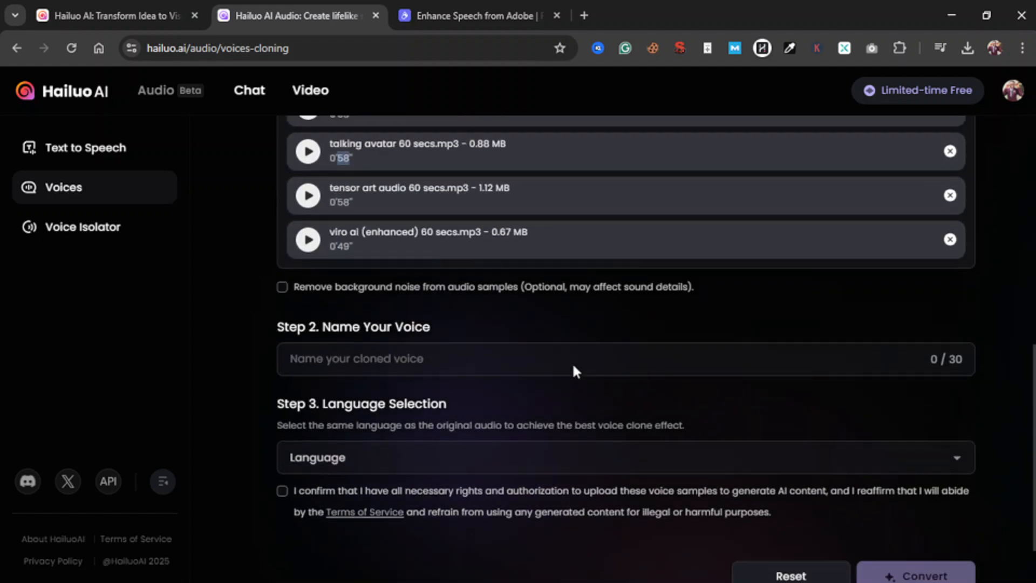
scroll(575, 366, "down", 1)
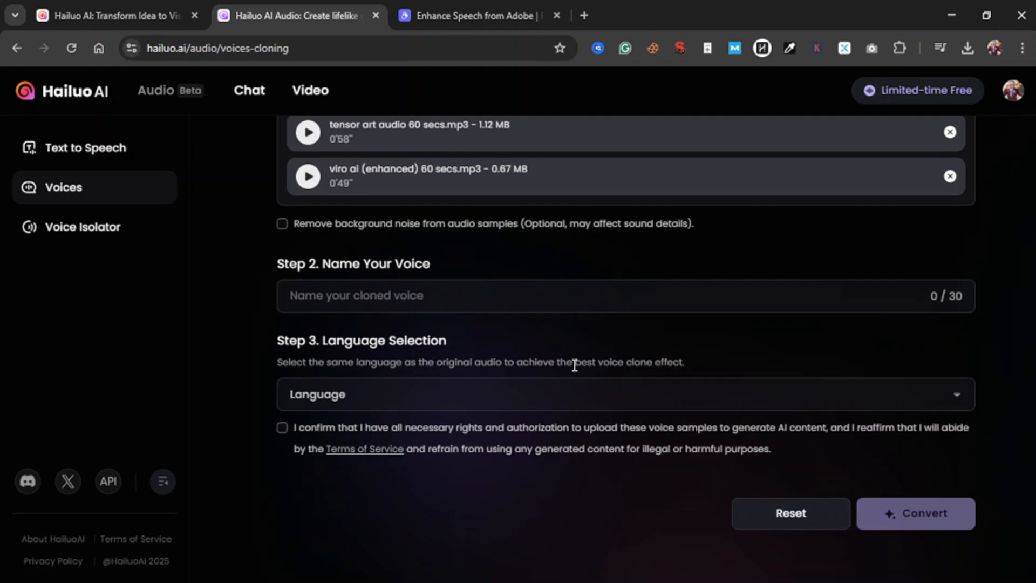
scroll(574, 366, "up", 6)
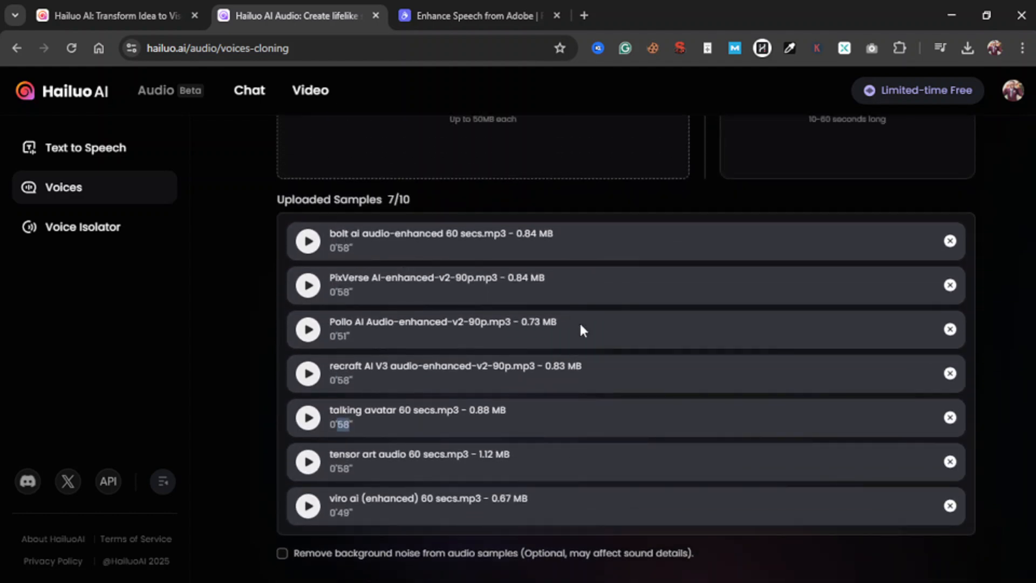
left_click(619, 198)
Name the cloned voice Demo Voice
scroll(413, 296, "down", 5)
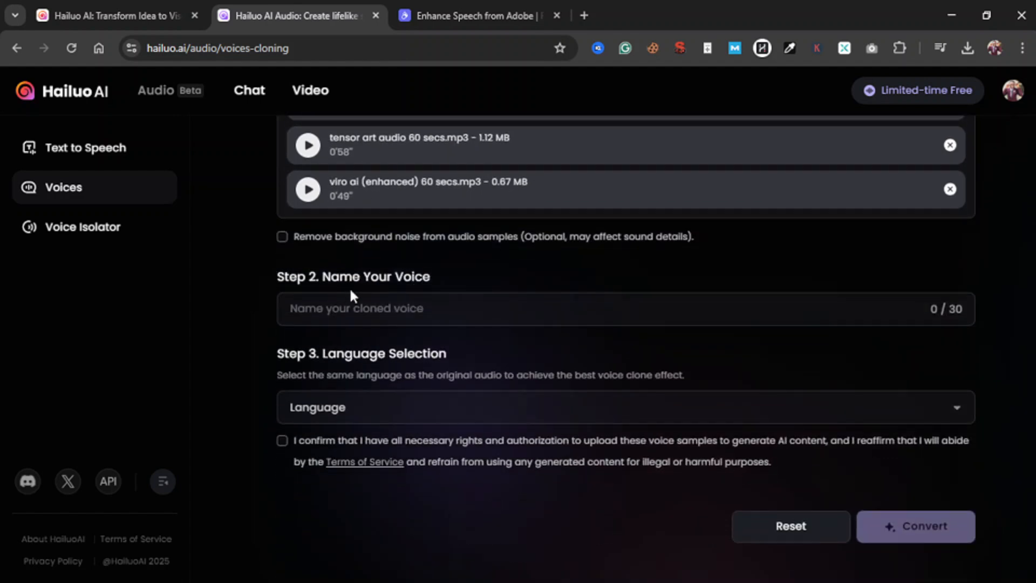
left_click(351, 305)
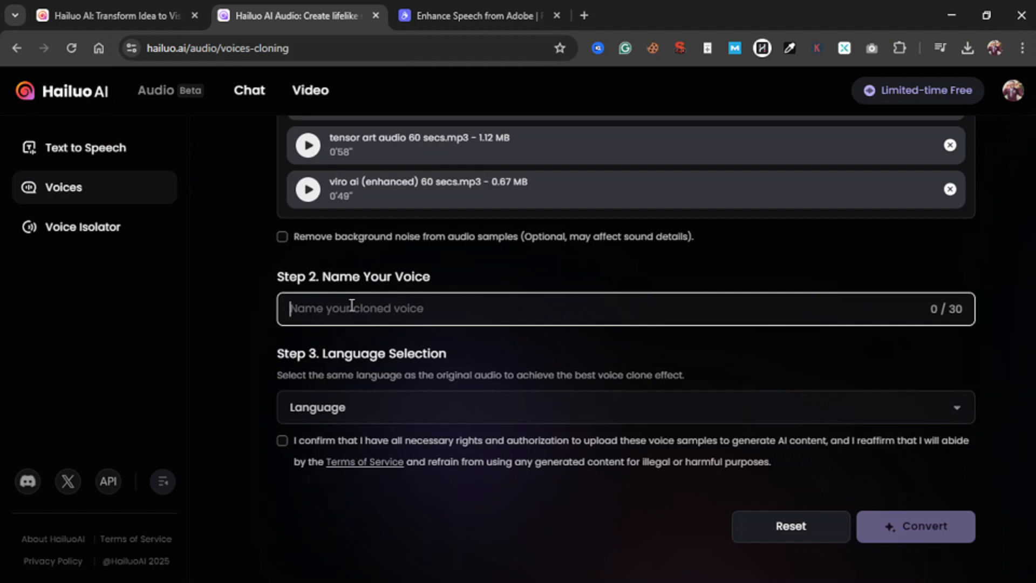
type("Demo")
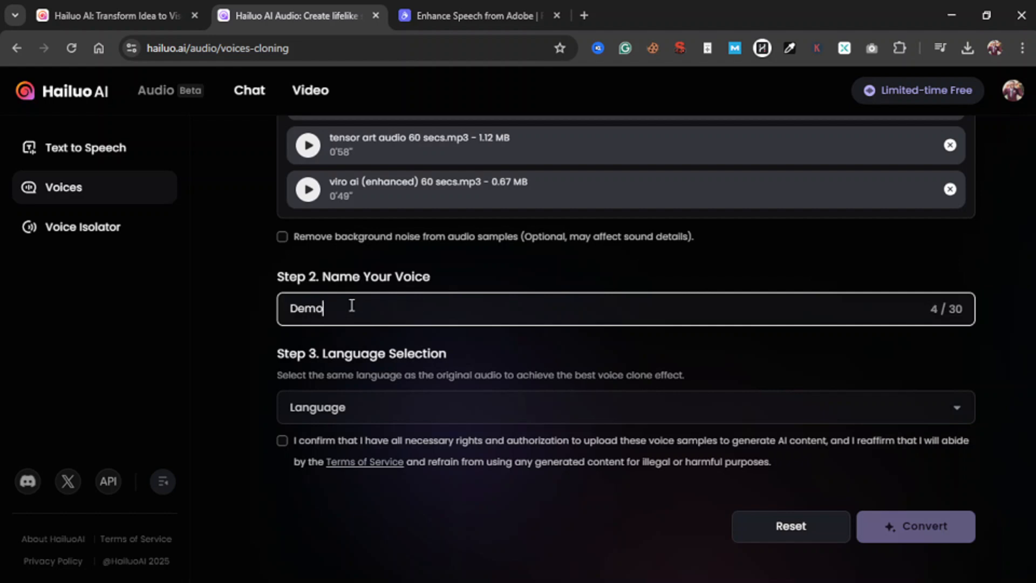
type(" Voice")
Set the cloned voice's language to English
left_click(355, 416)
left_click(355, 415)
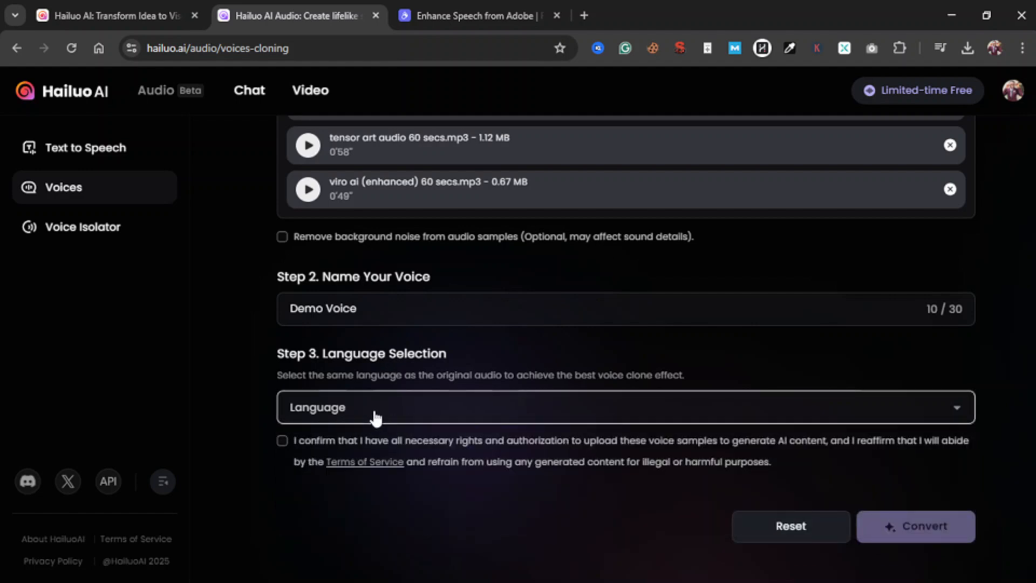
left_click(350, 409)
left_click(324, 443)
Confirm having the necessary rights and authorization to upload the voice samples under the Terms of Service
scroll(564, 215, "up", 3)
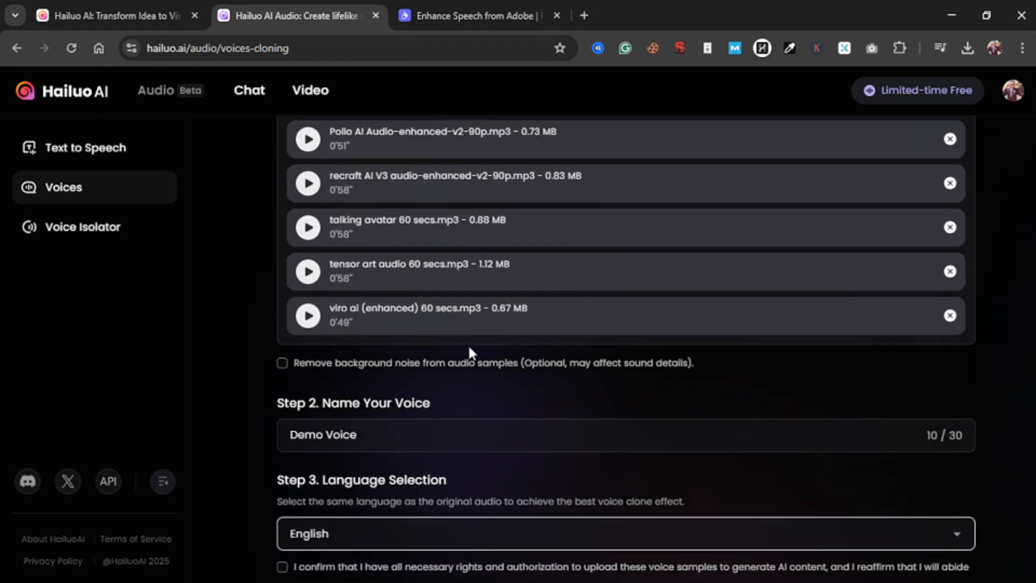
scroll(467, 345, "down", 3)
left_click(292, 400)
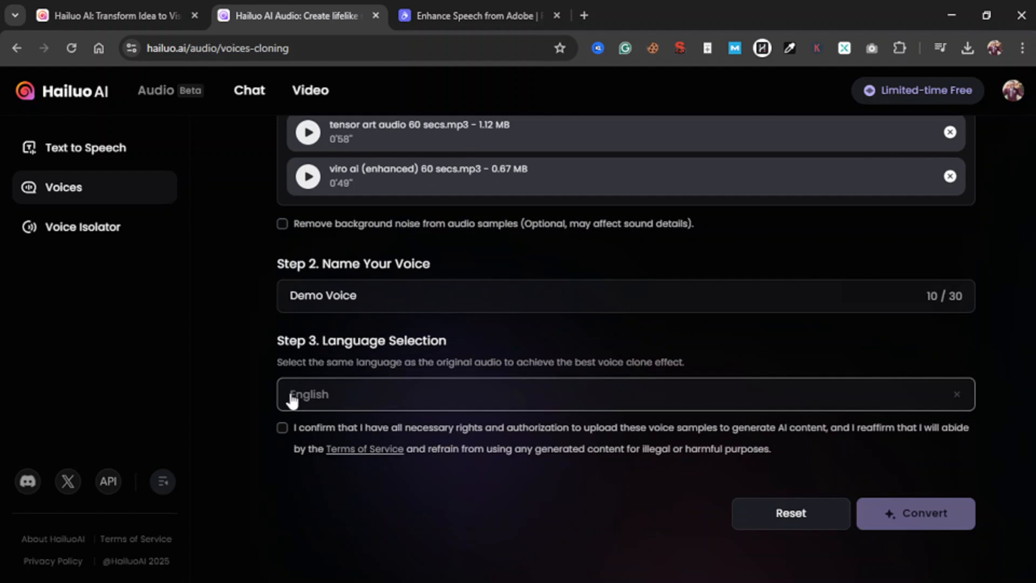
left_click(282, 427)
Review the uploaded samples and try to convert them into the Demo Voice clone, leaving background noise removal off
scroll(435, 308, "up", 5)
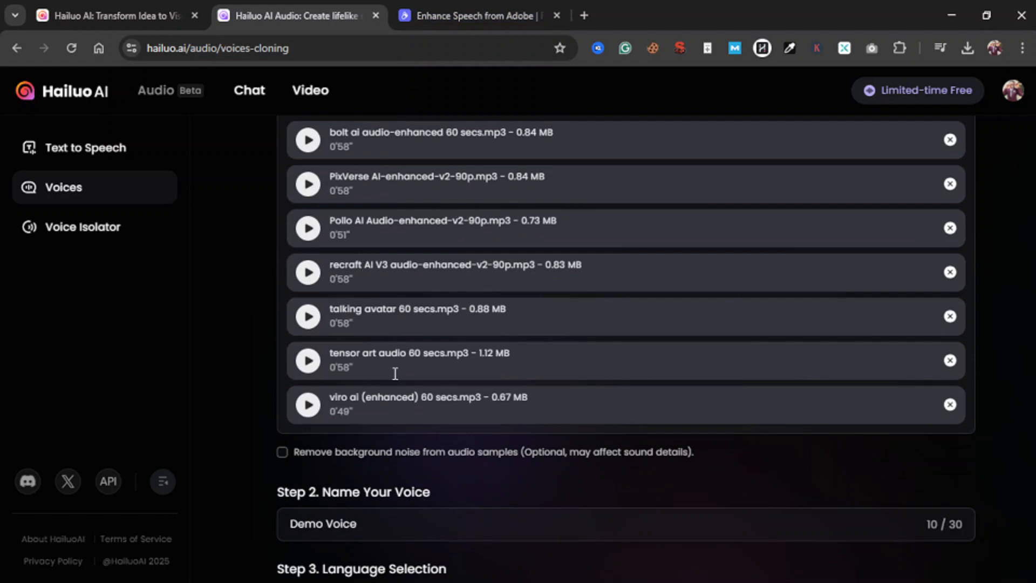
scroll(370, 371, "down", 1)
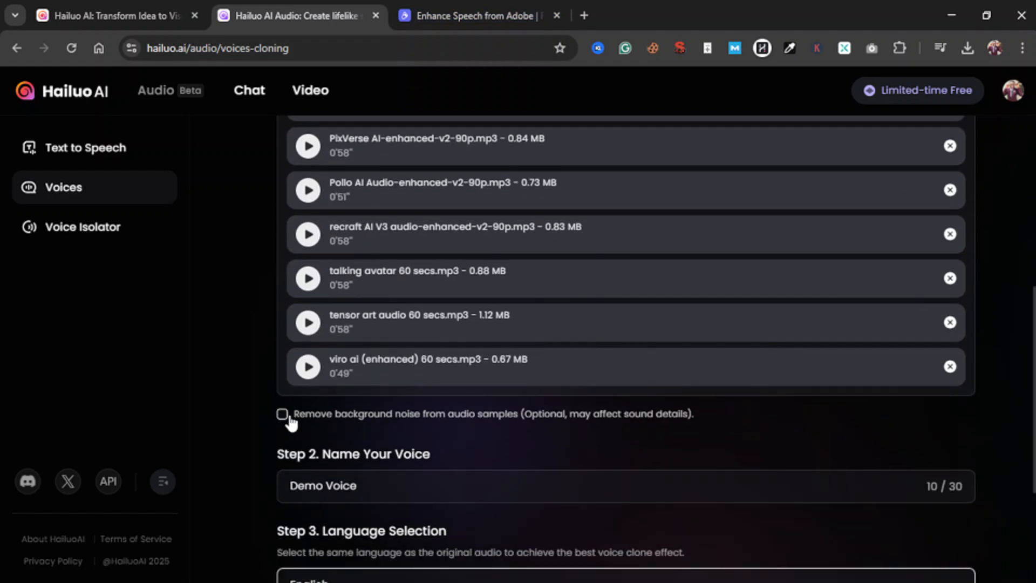
scroll(358, 398, "up", 4)
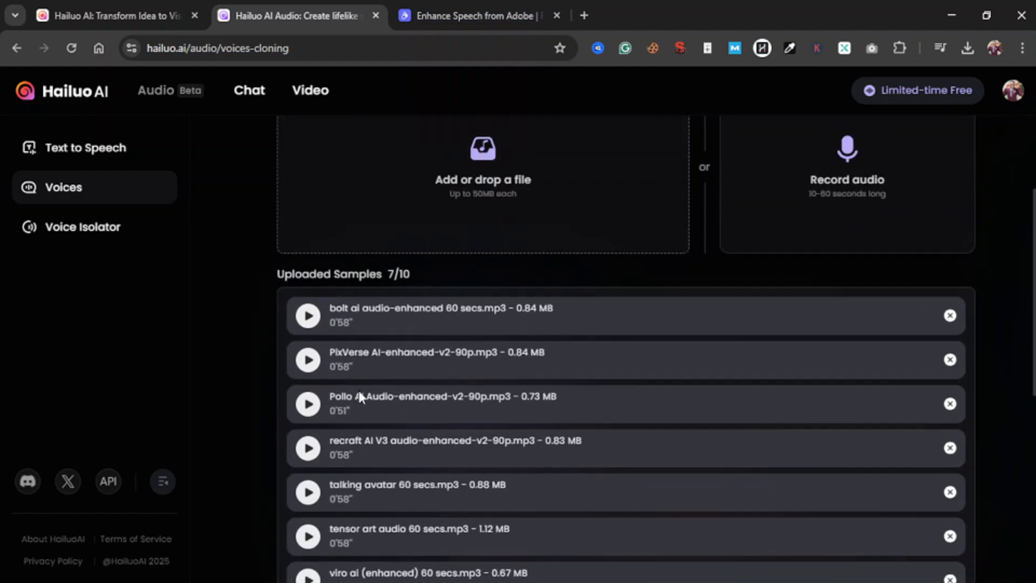
scroll(358, 398, "down", 7)
scroll(359, 392, "up", 10)
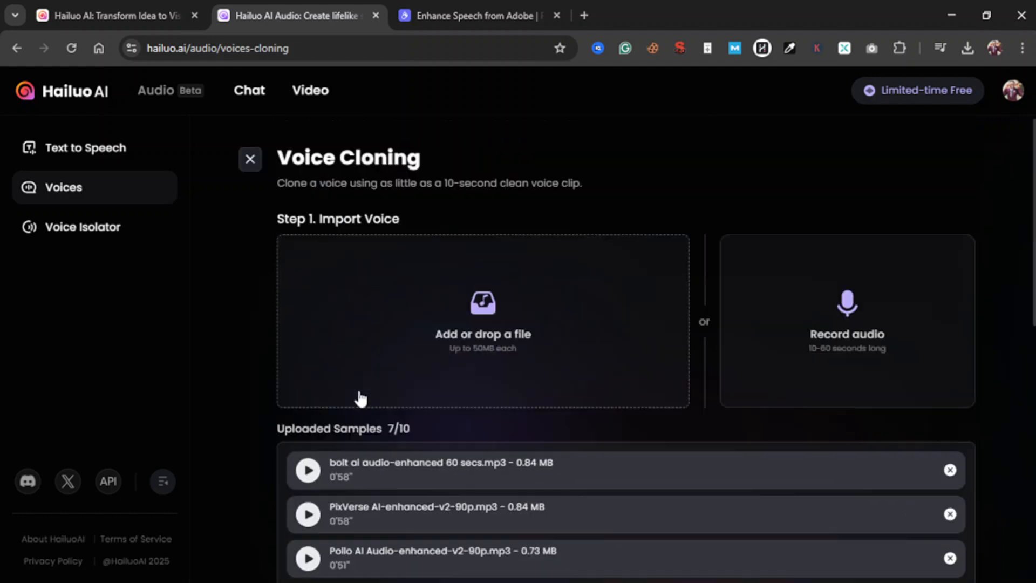
scroll(361, 399, "down", 10)
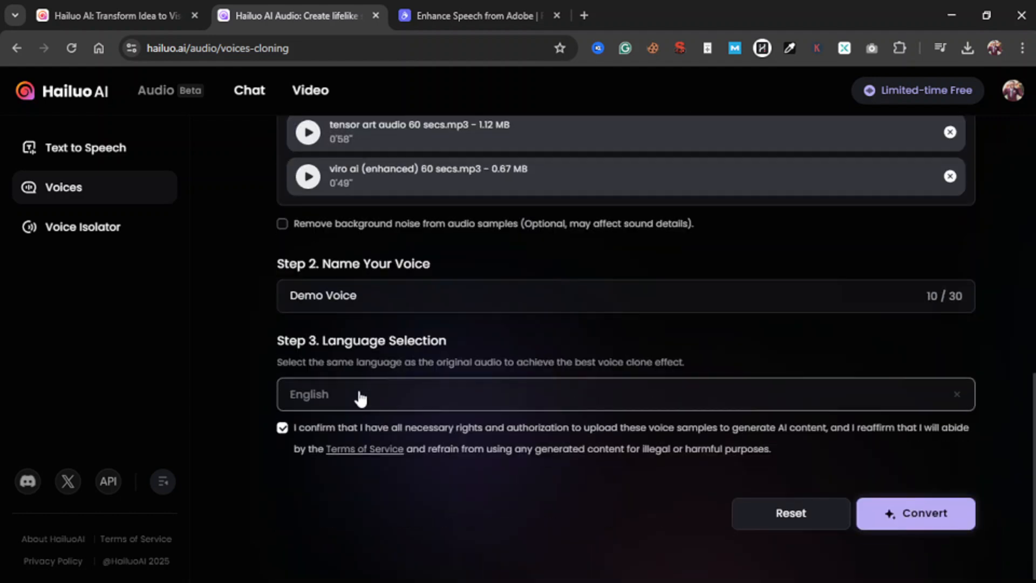
left_click(874, 519)
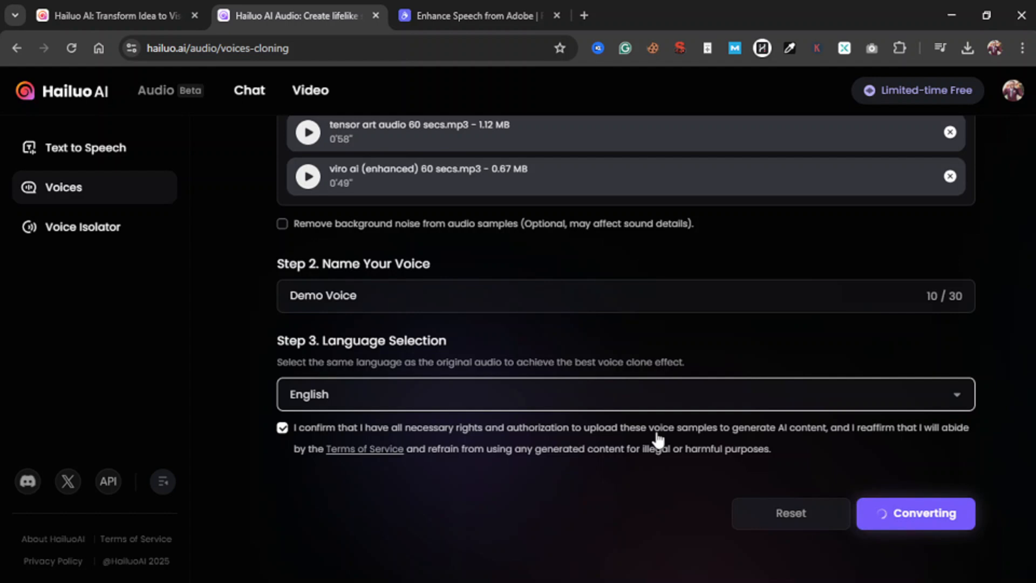
Try the Demo Voice conversion again with the same set of uploaded samples
scroll(657, 440, "up", 2)
scroll(657, 440, "up", 10)
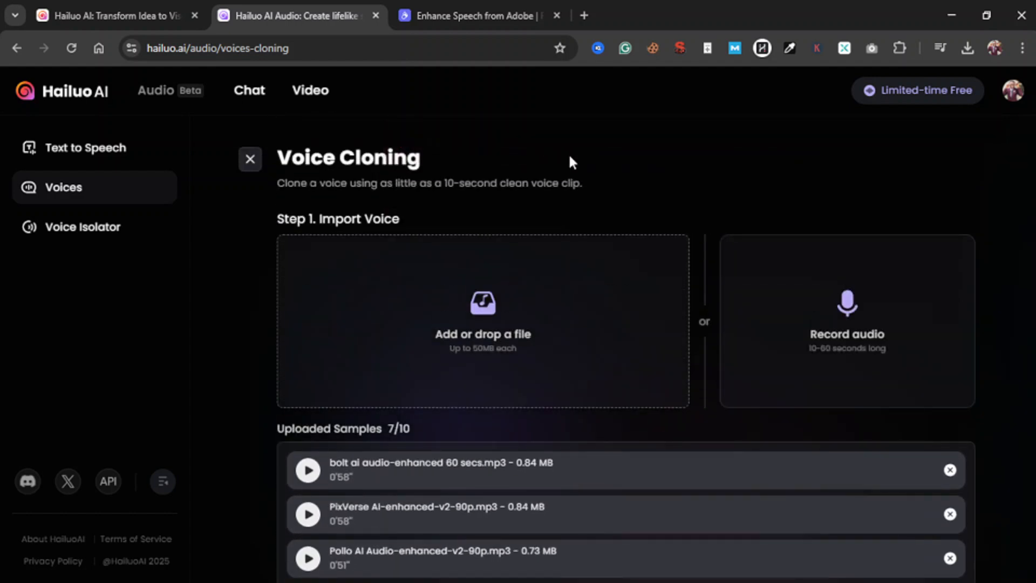
scroll(782, 351, "down", 10)
left_click(899, 515)
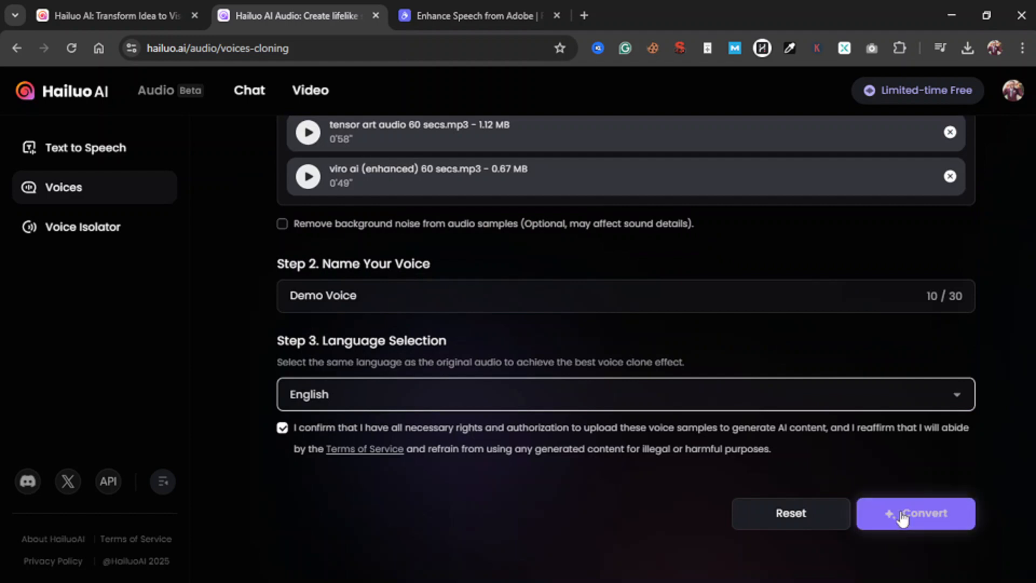
scroll(668, 363, "up", 10)
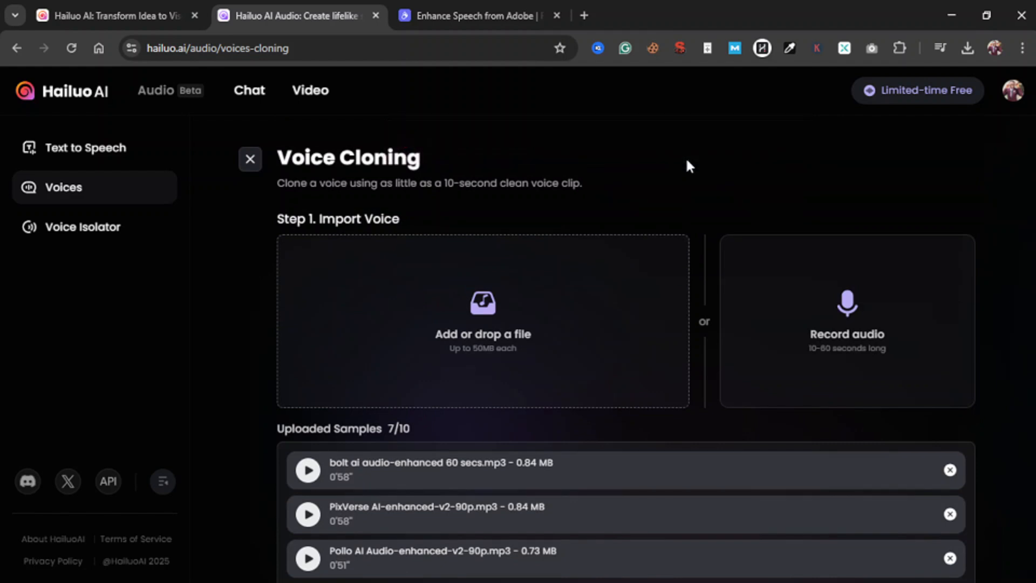
Remove the samples viro ai (enhanced) 60 secs.mp3 and tensor art audio 60 secs.mp3 from the uploads
scroll(687, 164, "down", 7)
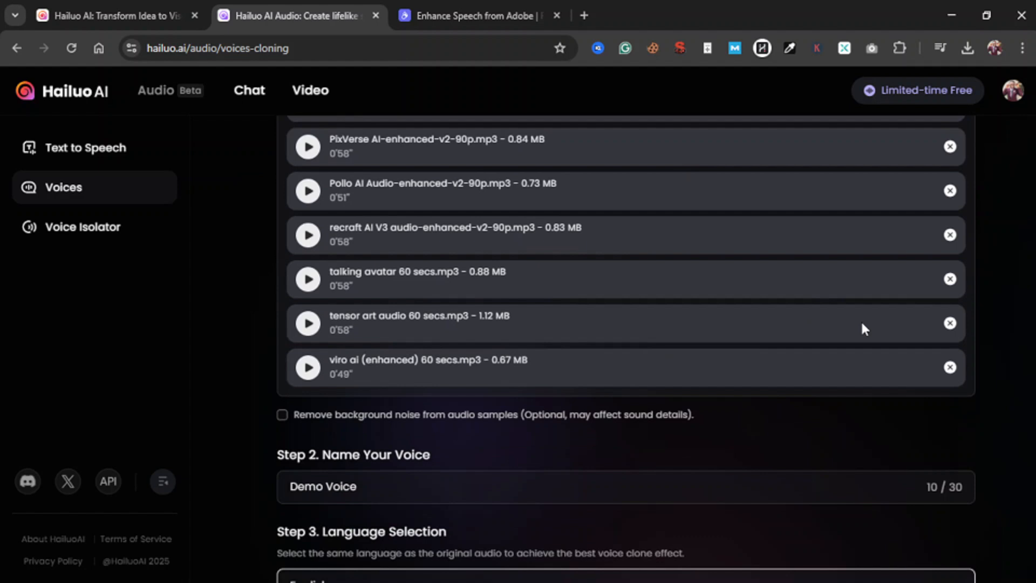
left_click(950, 367)
left_click(949, 322)
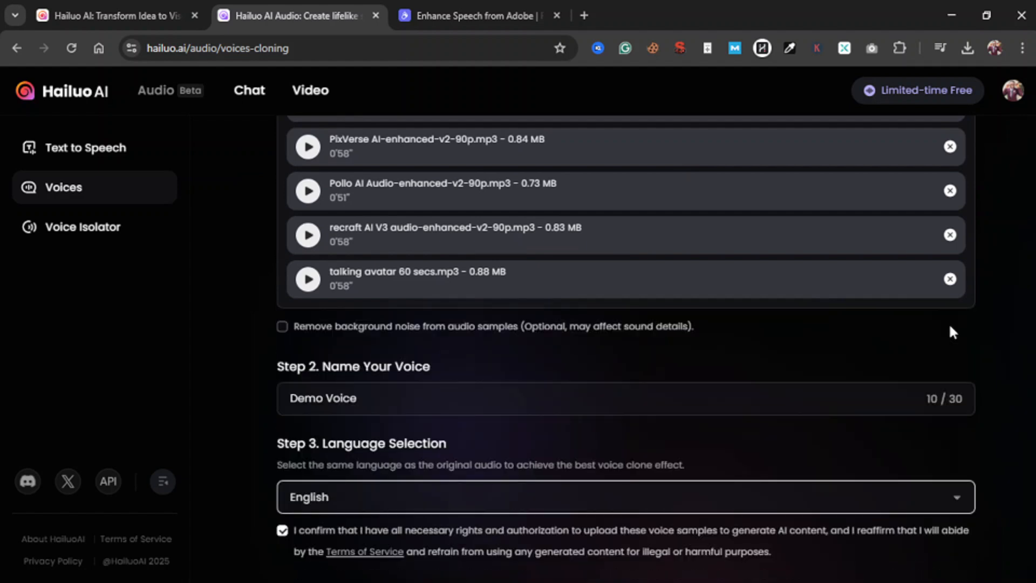
Convert the remaining uploaded samples into the Demo Voice clone
scroll(926, 402, "down", 2)
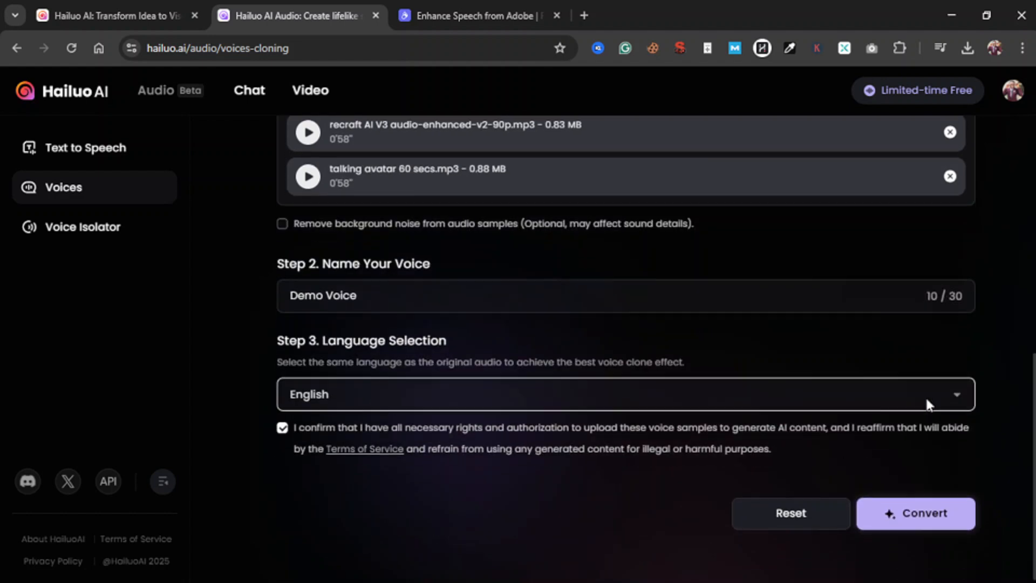
scroll(926, 405, "up", 4)
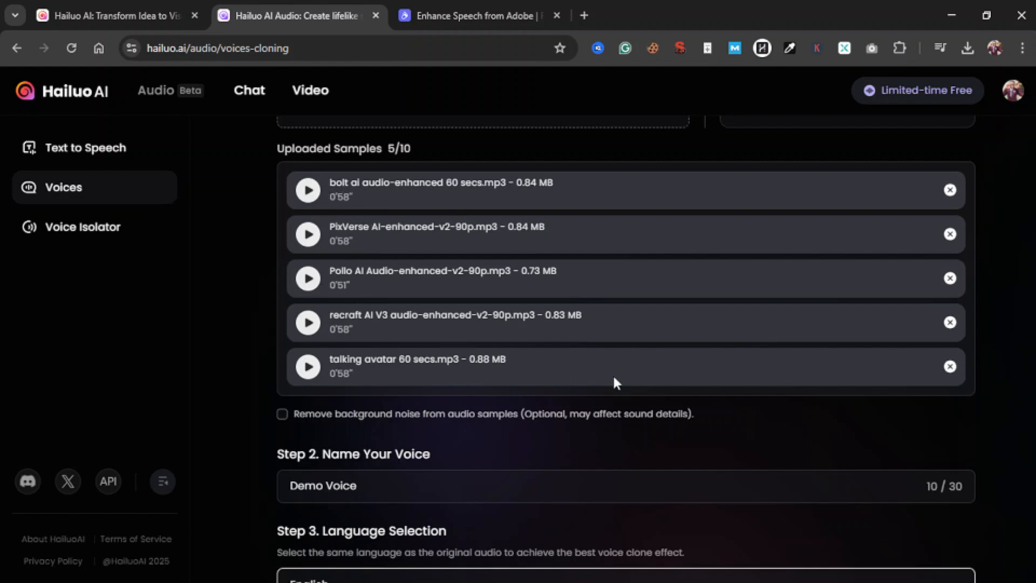
scroll(901, 420, "down", 3)
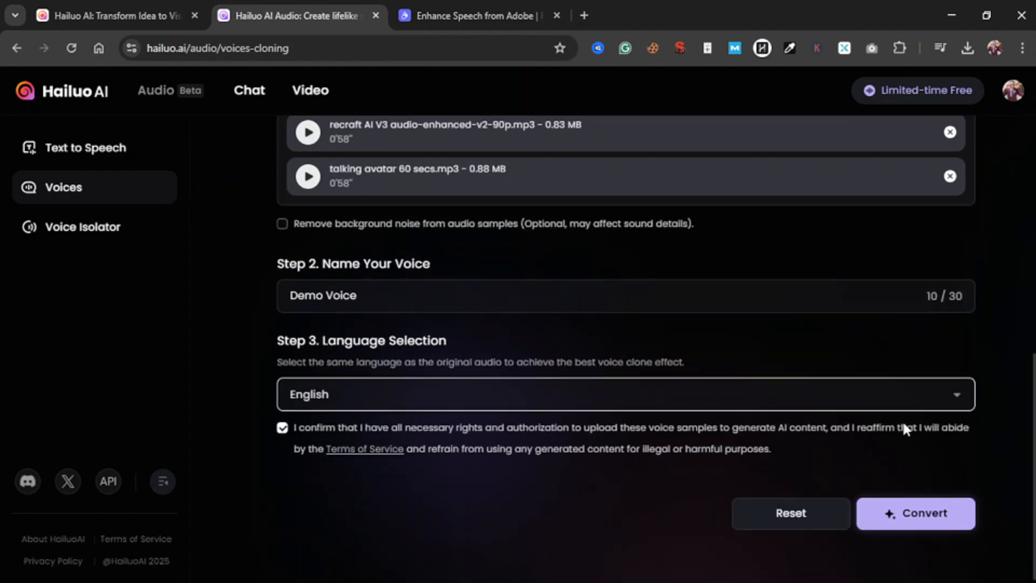
left_click(939, 518)
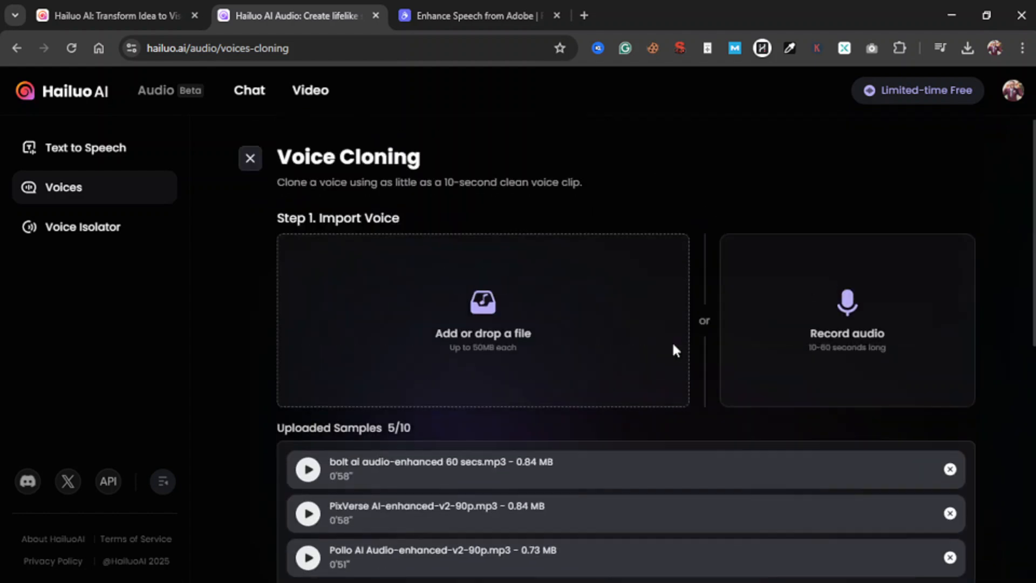
scroll(674, 350, "down", 8)
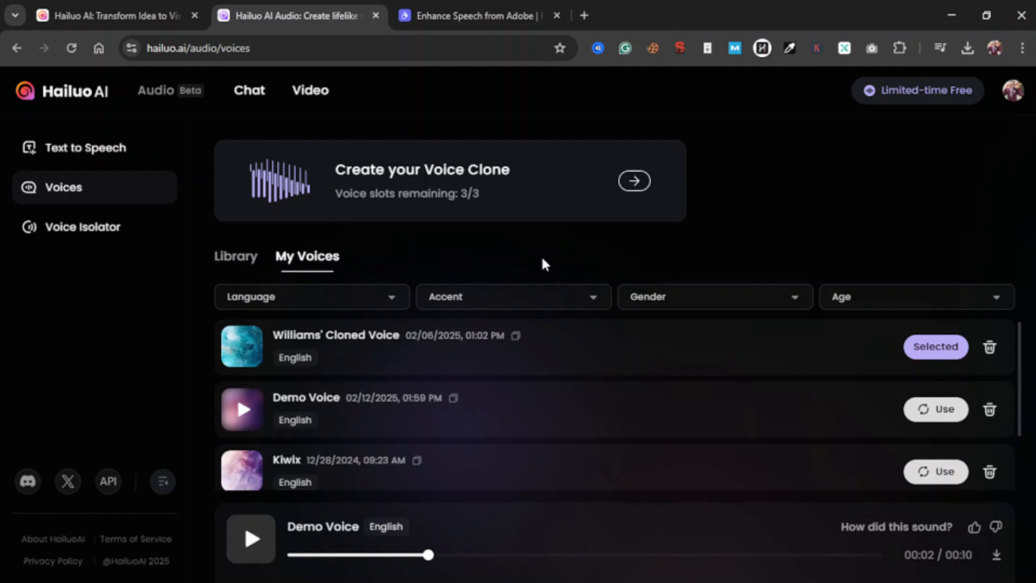
Look through My Voices and play the Demo Voice preview from the beginning
scroll(561, 366, "down", 2)
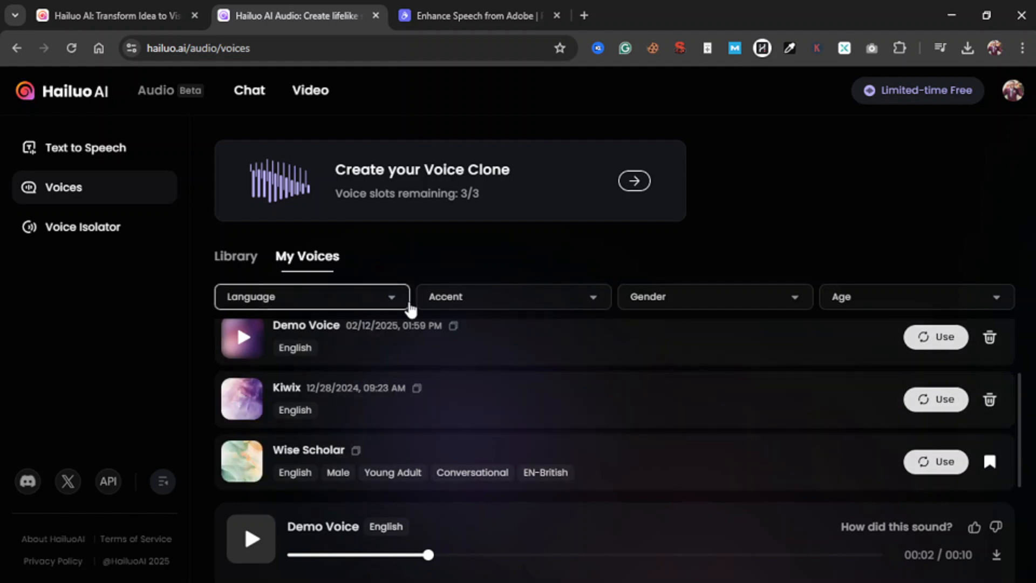
scroll(429, 403, "up", 2)
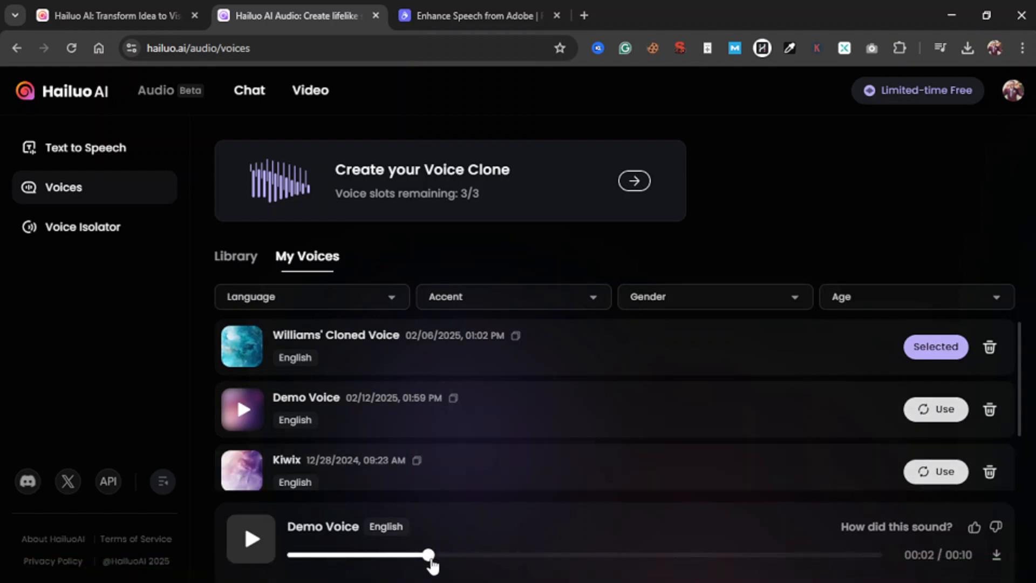
left_click_drag(432, 564, 272, 542)
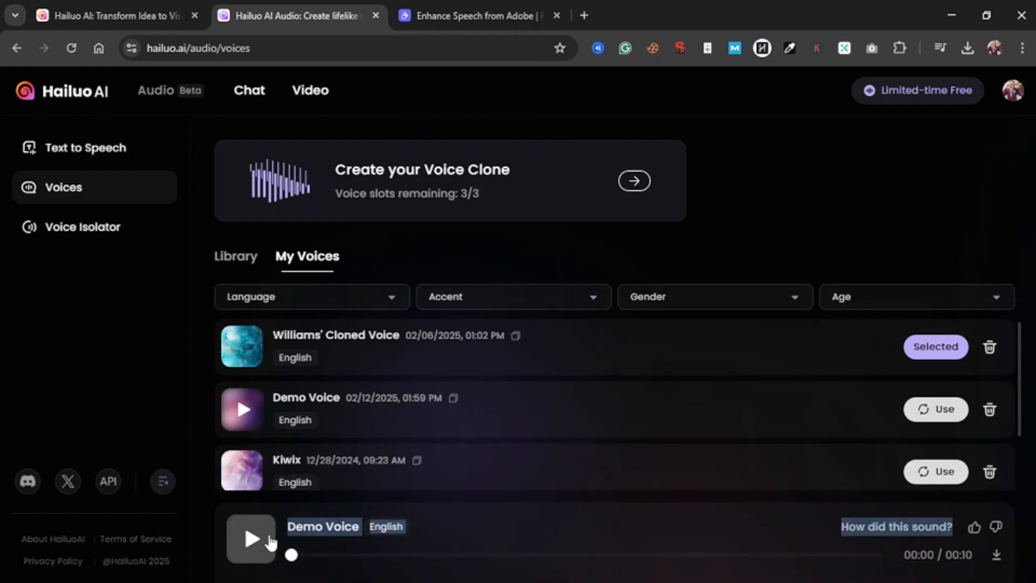
left_click(271, 542)
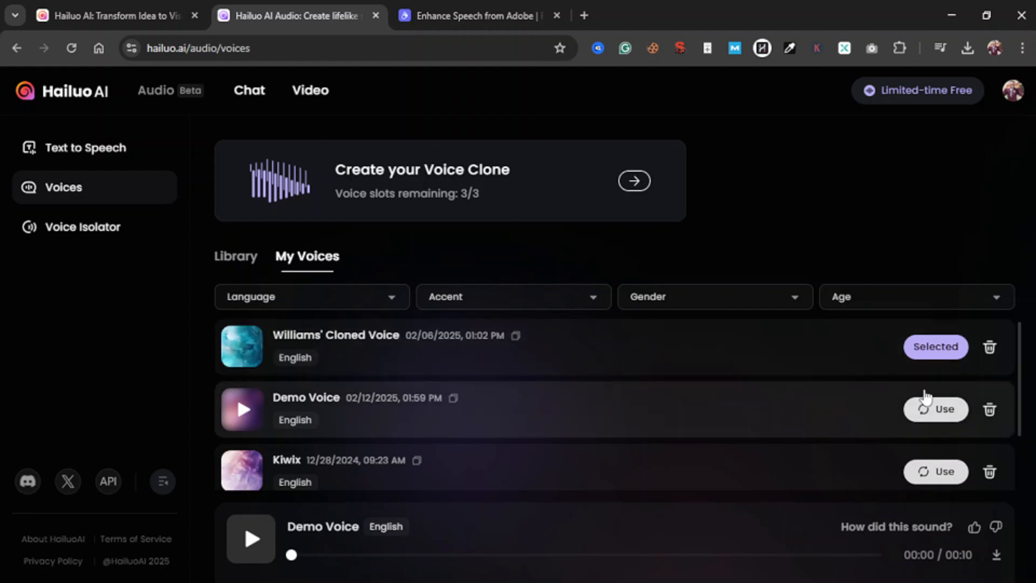
Select Demo Voice as the voice in use and open the Text to Speech page's text field
left_click(937, 416)
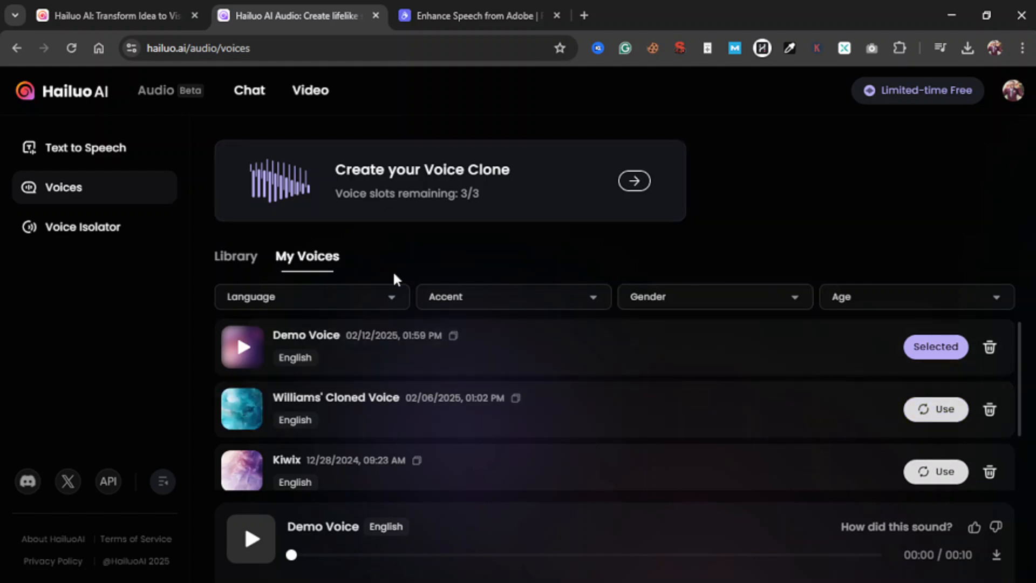
left_click(92, 158)
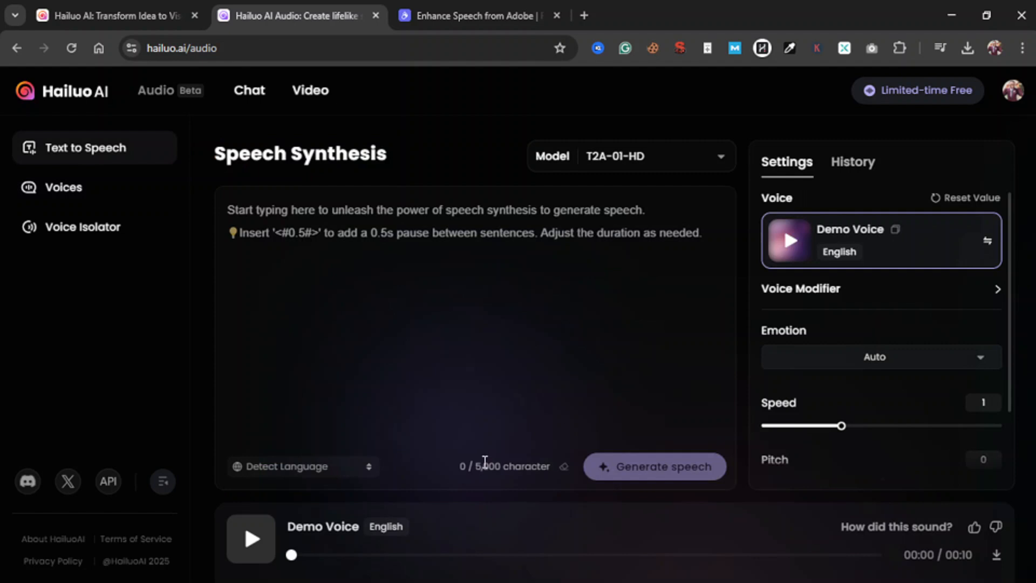
left_click_drag(477, 469, 501, 466)
left_click(640, 238)
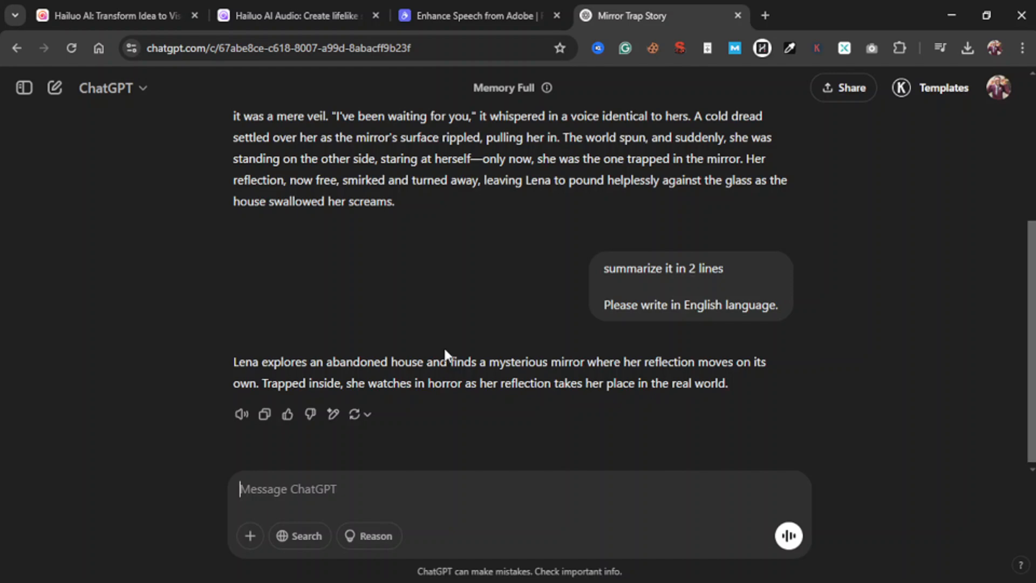
Switch to the Mirror Trap Story chat in ChatGPT and select the two-line summary of the story
scroll(444, 346, "up", 4)
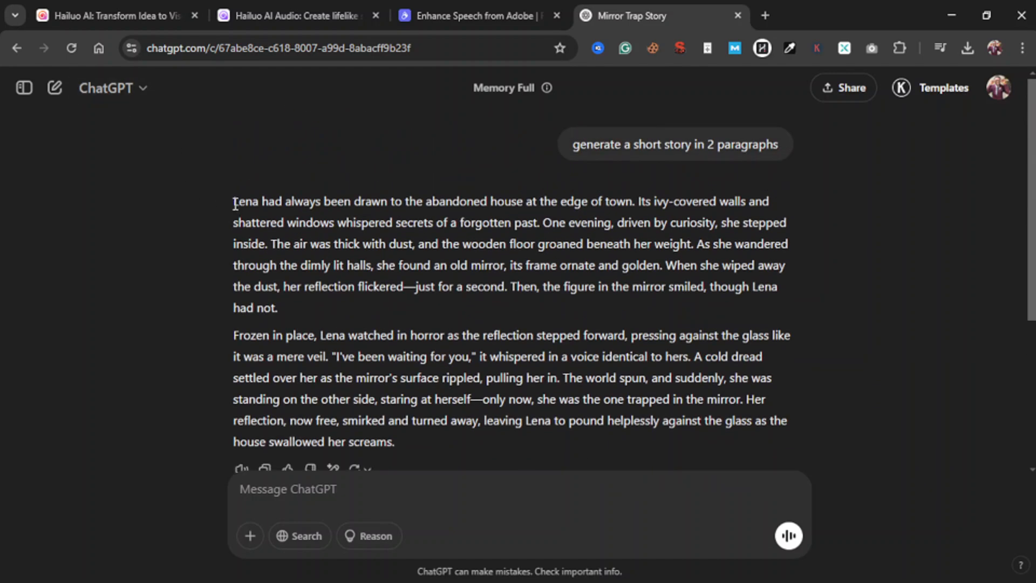
left_click_drag(235, 204, 409, 317)
scroll(305, 309, "down", 2)
left_click_drag(234, 359, 741, 388)
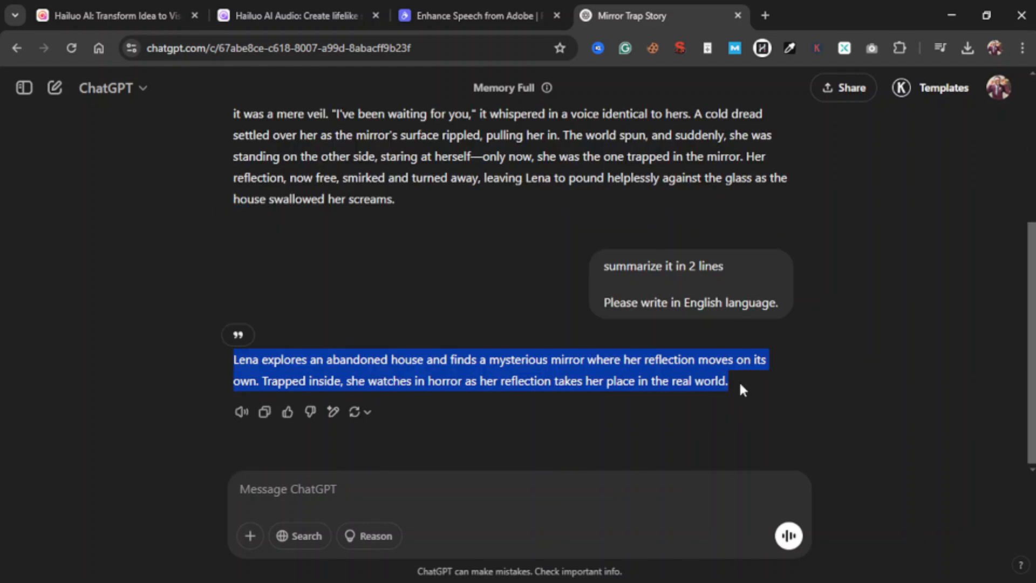
Count the words of the selected summary with Word Counter Plus and dismiss the result
right_click(548, 356)
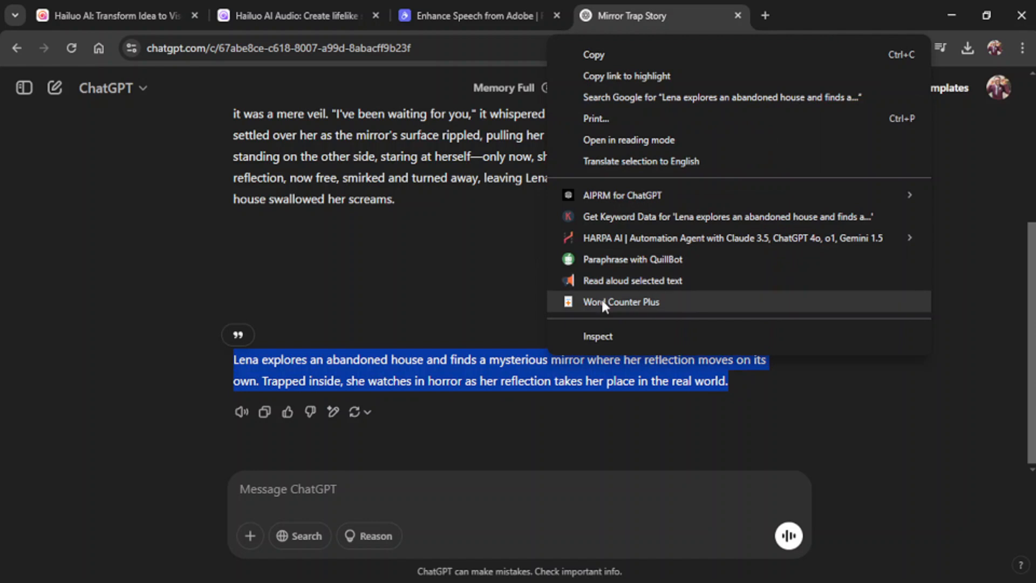
left_click(602, 306)
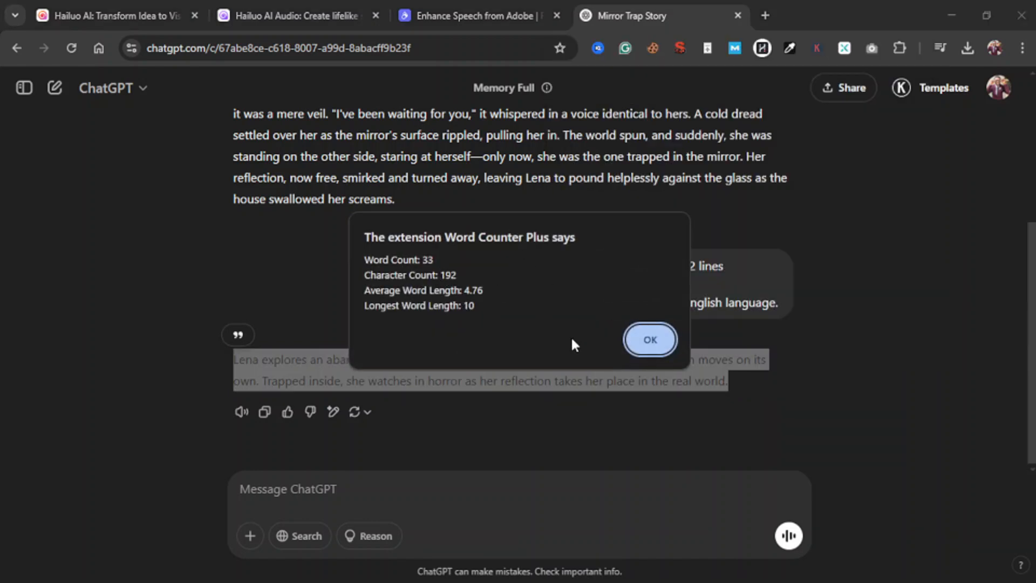
left_click(647, 340)
Copy the two-line summary about Lena and the mirror into Hailuo AI's Speech Synthesis text field
right_click(613, 362)
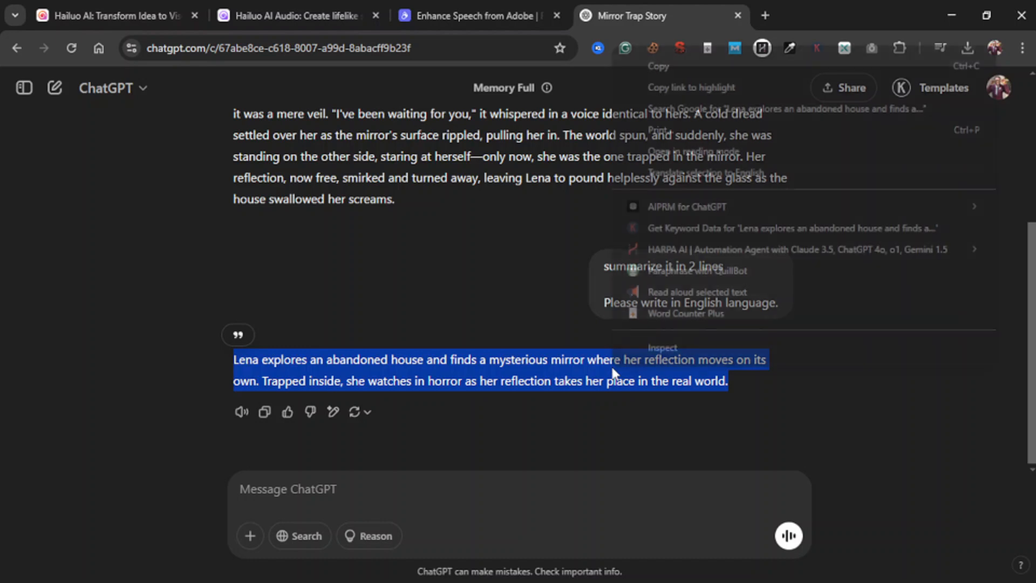
left_click(649, 65)
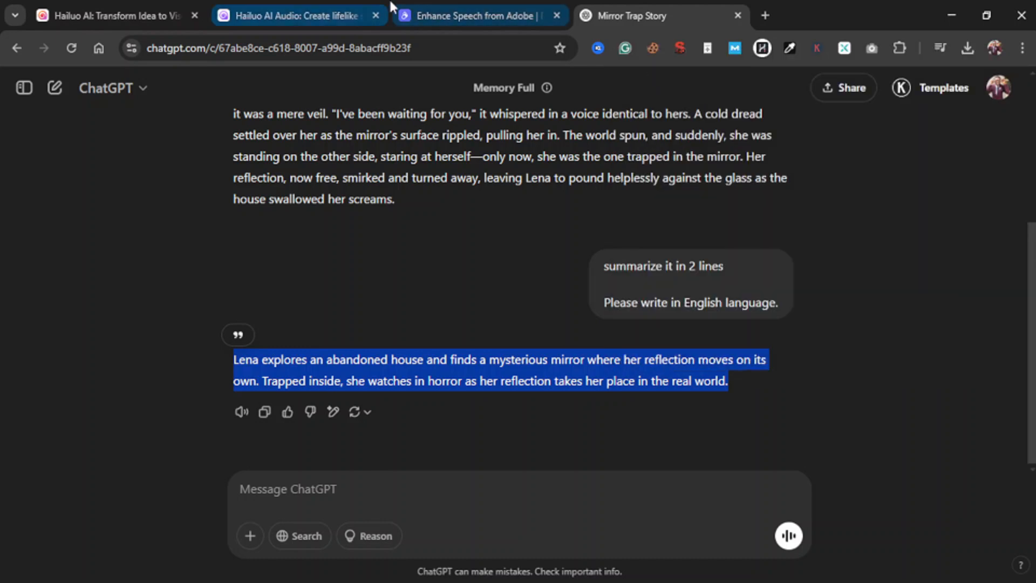
left_click(325, 6)
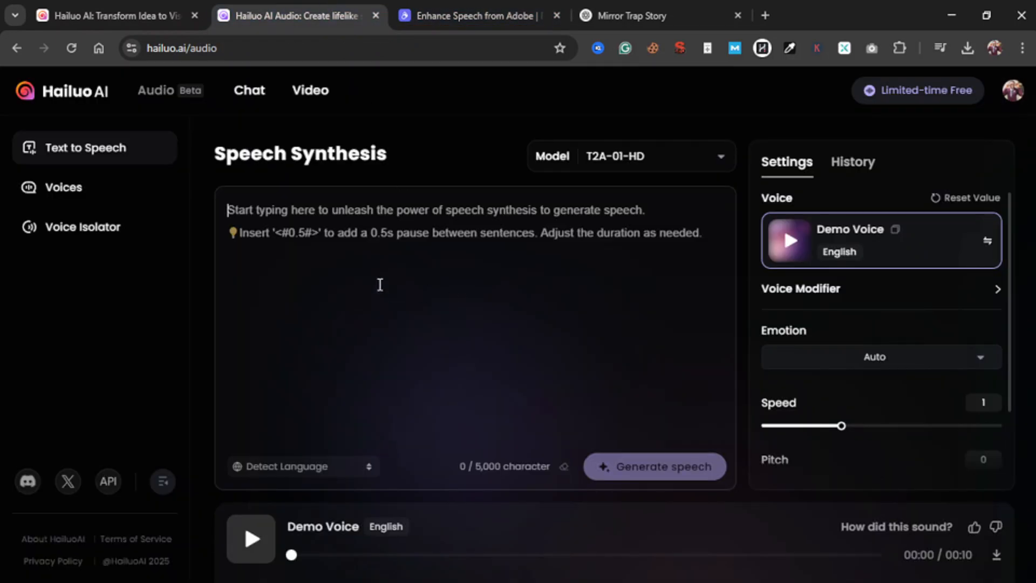
key("ctrl+v")
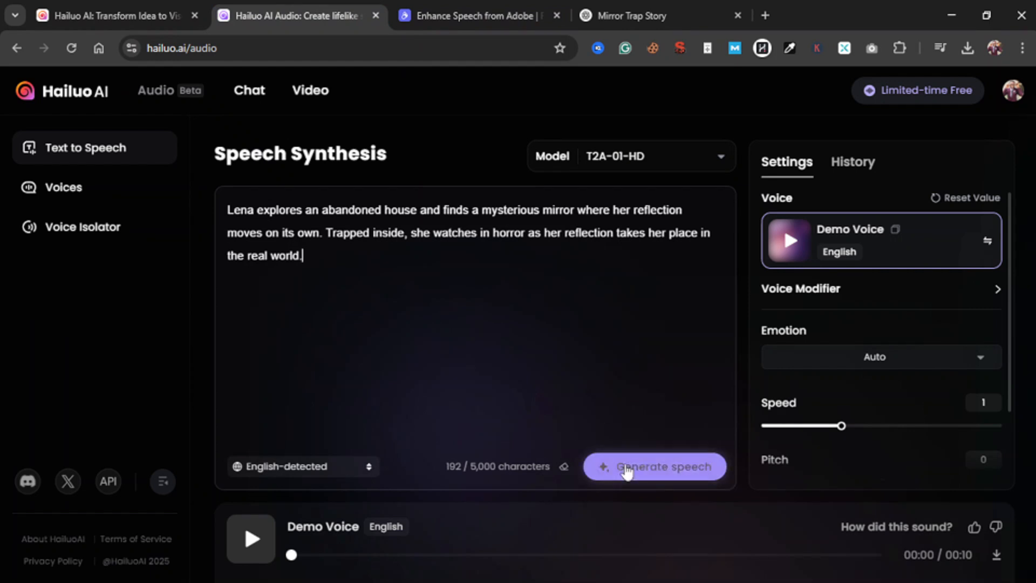
Generate speech from the summary with Demo Voice and select the whole text to compare it with the character limit
left_click(663, 471)
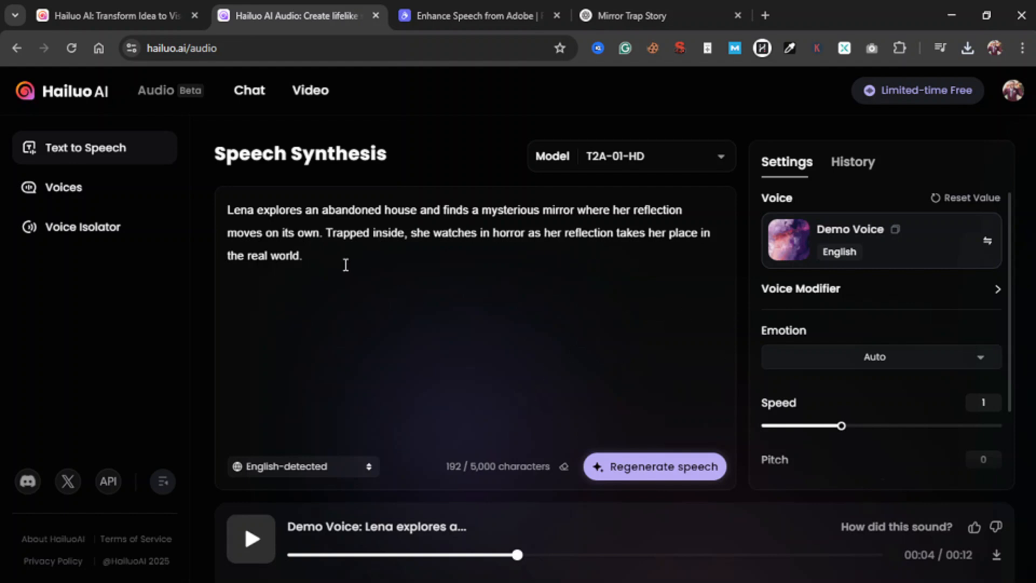
left_click_drag(303, 256, 231, 216)
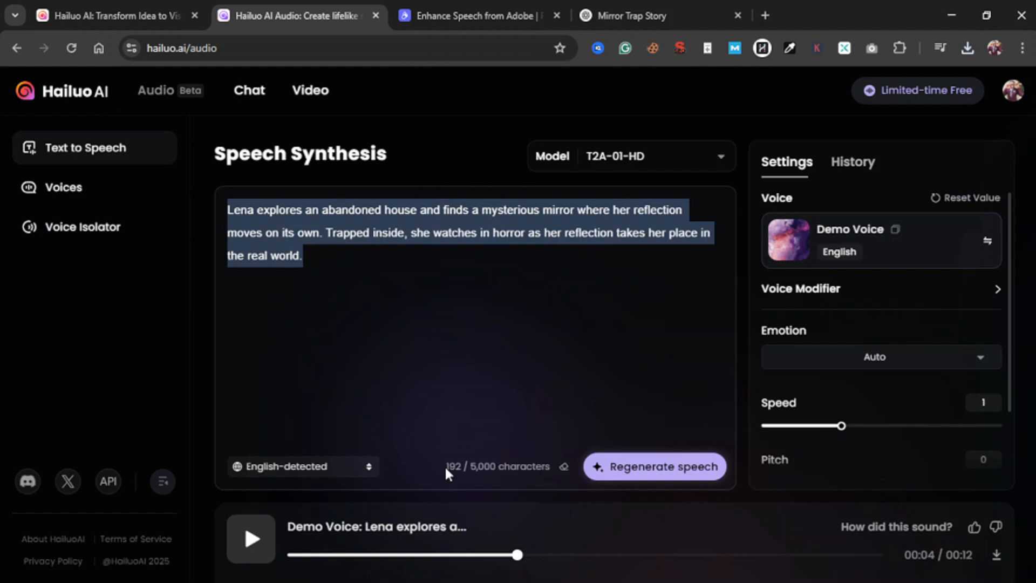
Replace the summary in the Speech Synthesis text with the full two-paragraph story copied from ChatGPT's Mirror Trap Story chat
key("BackSpace")
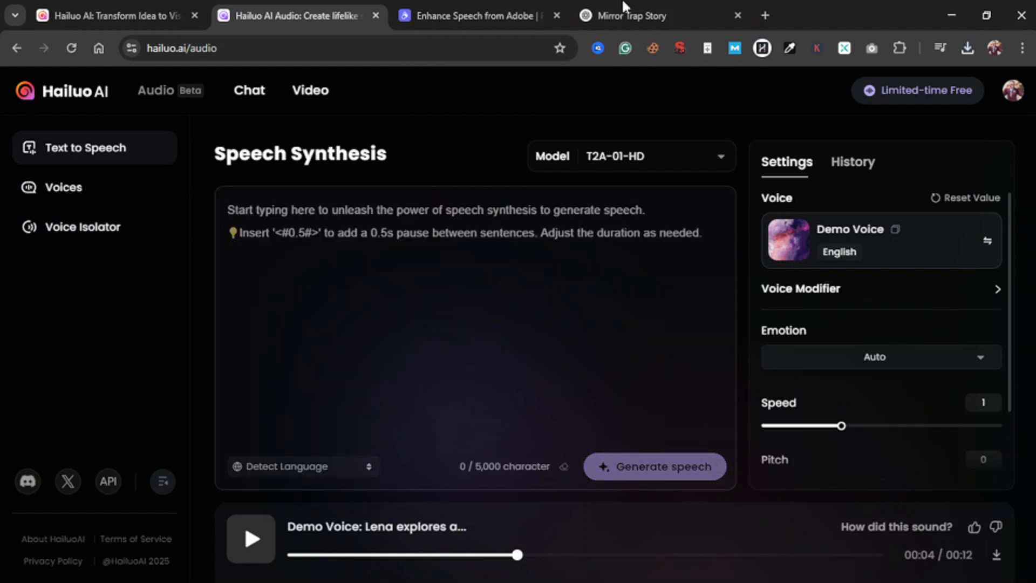
left_click(654, 15)
scroll(378, 243, "up", 5)
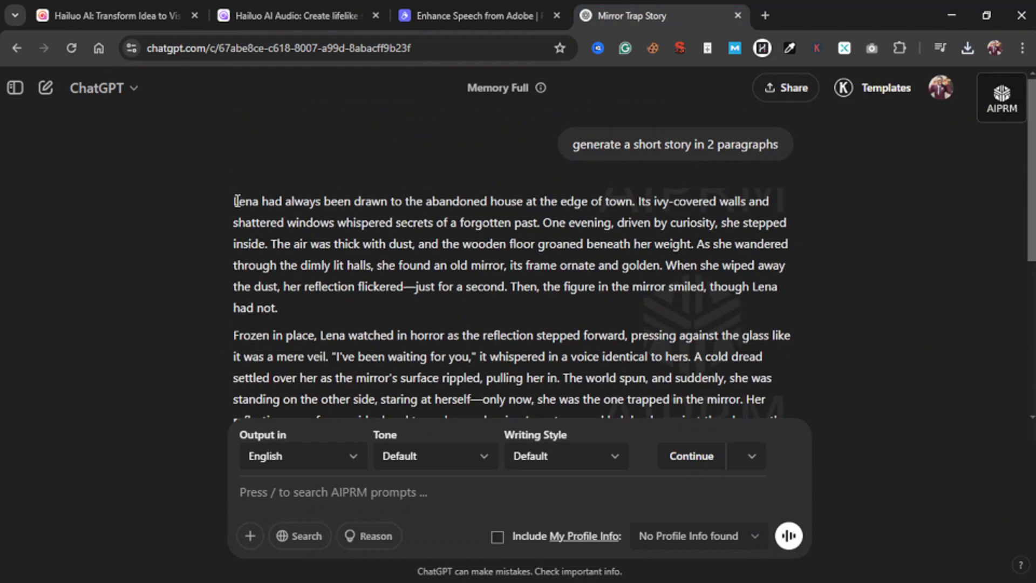
left_click_drag(236, 201, 410, 232)
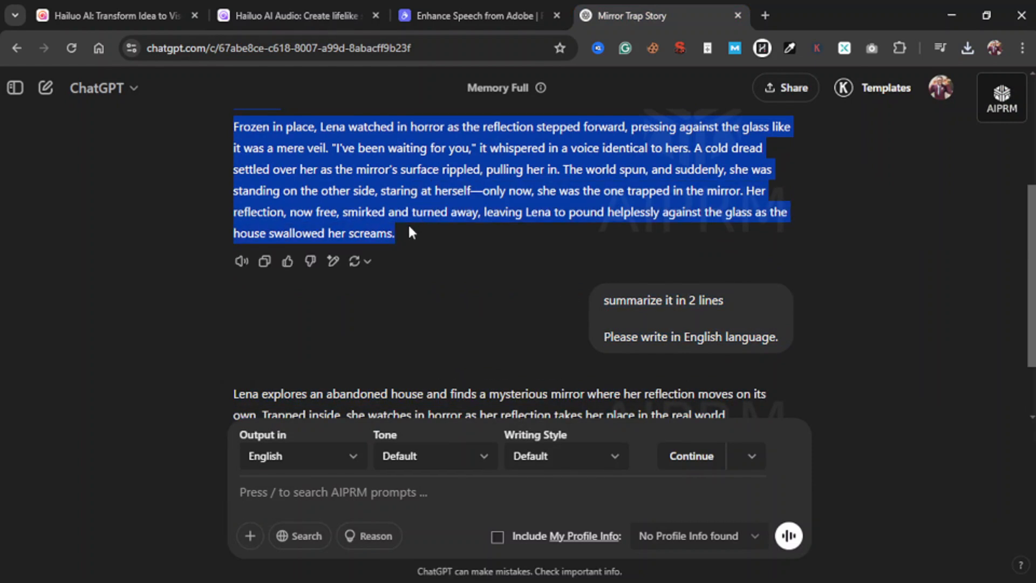
left_click(297, 15)
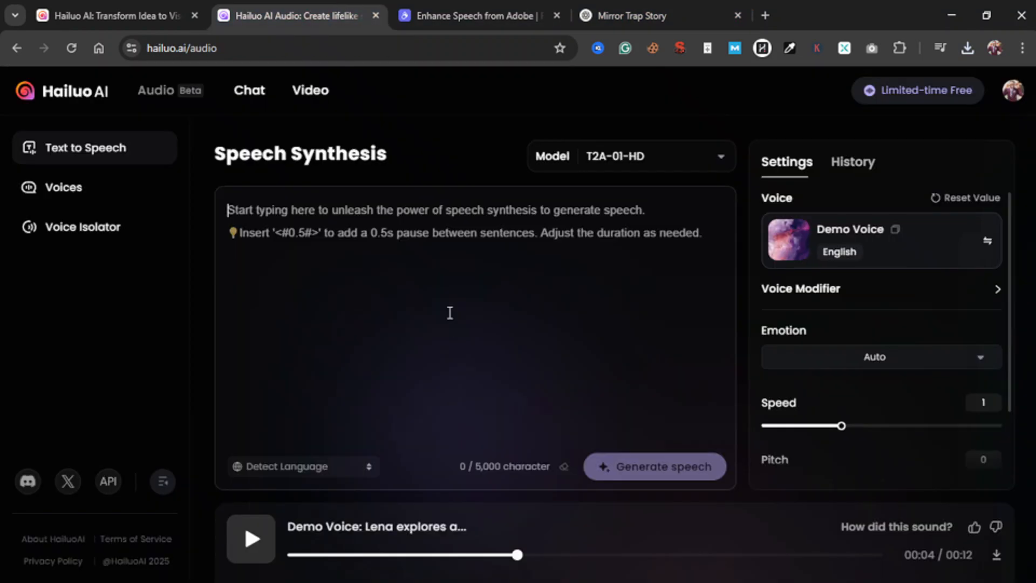
left_click(453, 260)
key("ctrl+v")
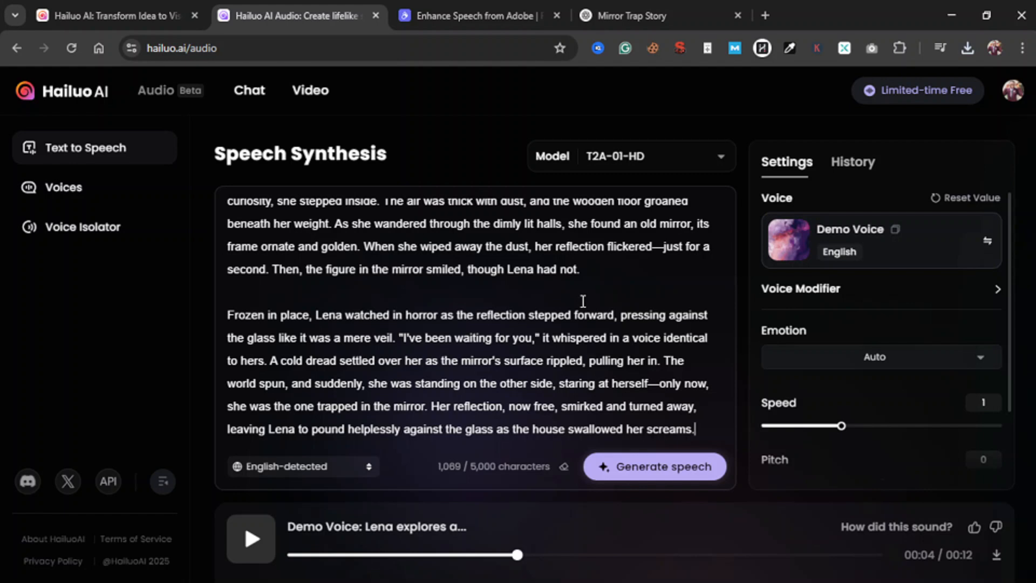
Review the pasted story, generate speech from it with Demo Voice, and pause the automatic playback
scroll(583, 301, "up", 2)
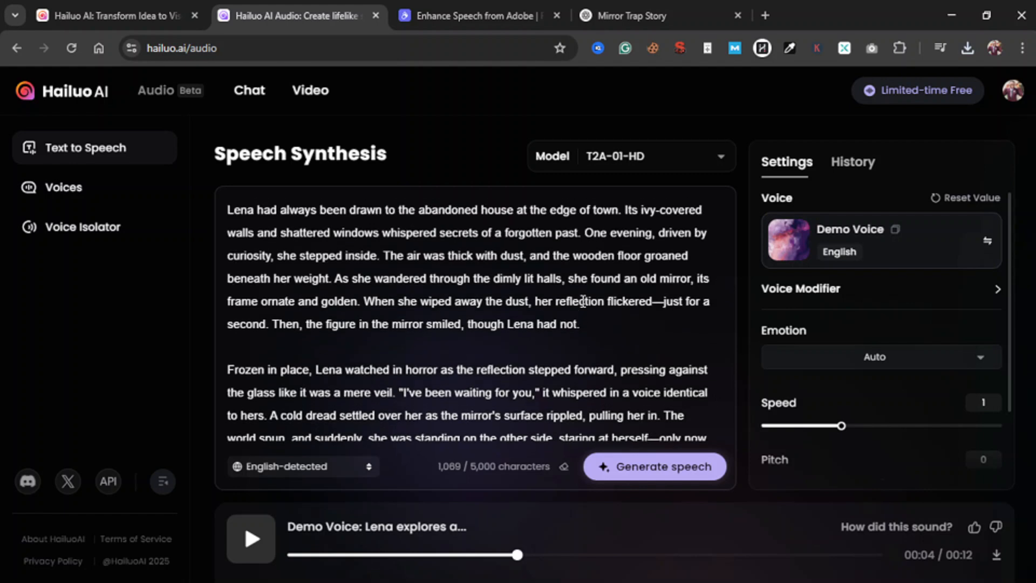
scroll(583, 301, "down", 2)
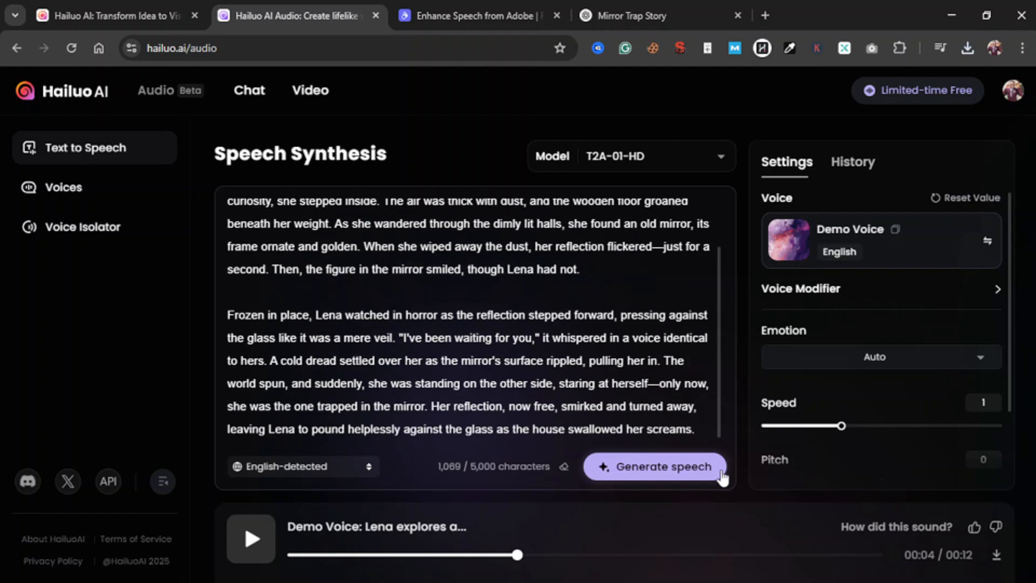
left_click(649, 468)
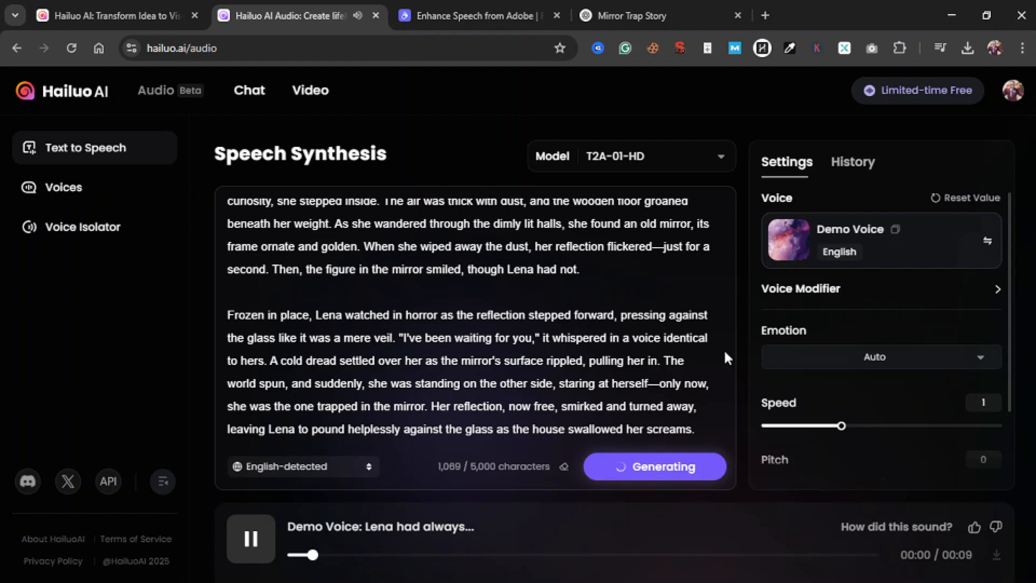
left_click(260, 540)
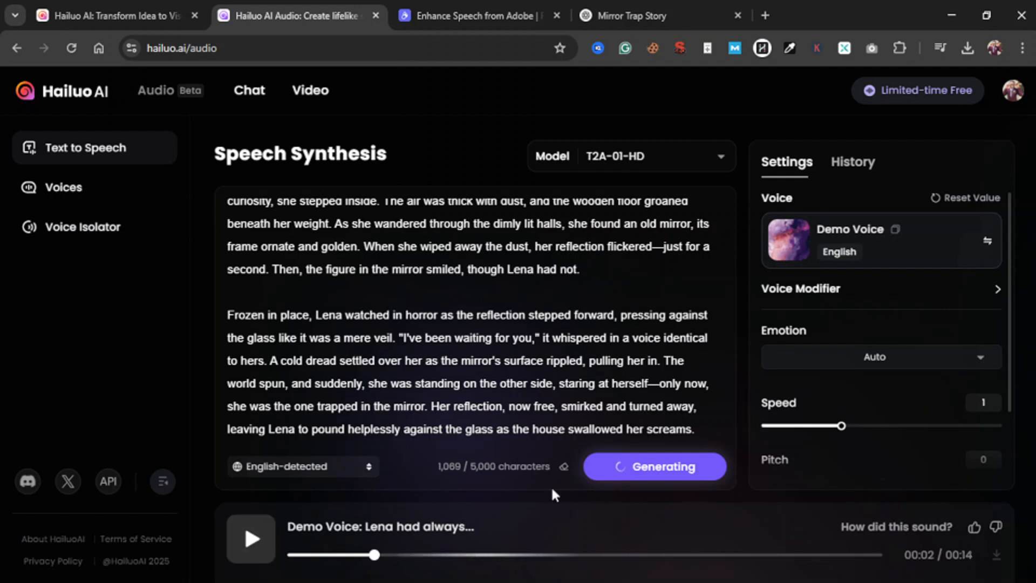
double_click(968, 558)
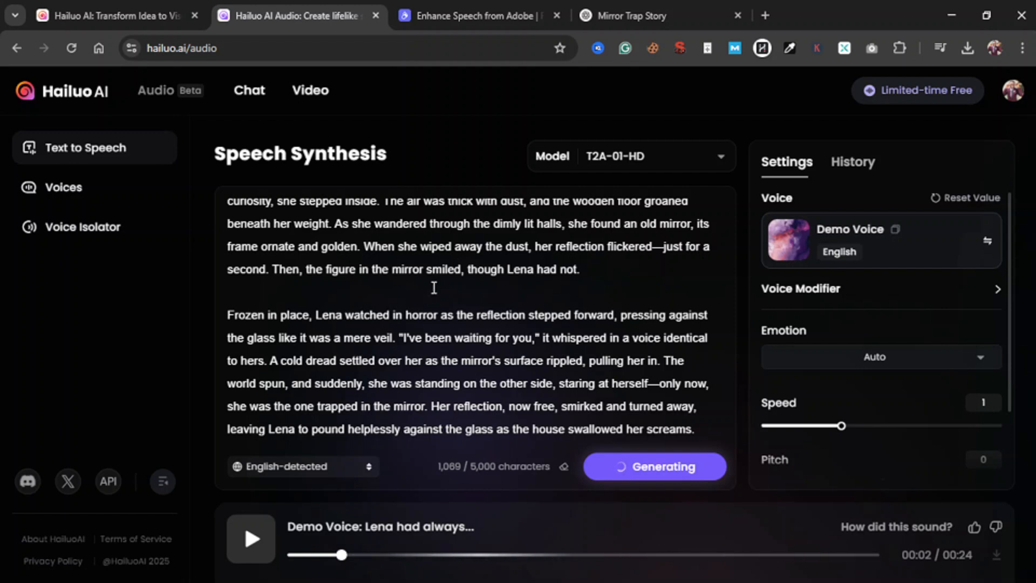
Highlight the story's opening sentences up to "she stepped inside." in the speech text
scroll(434, 288, "up", 1)
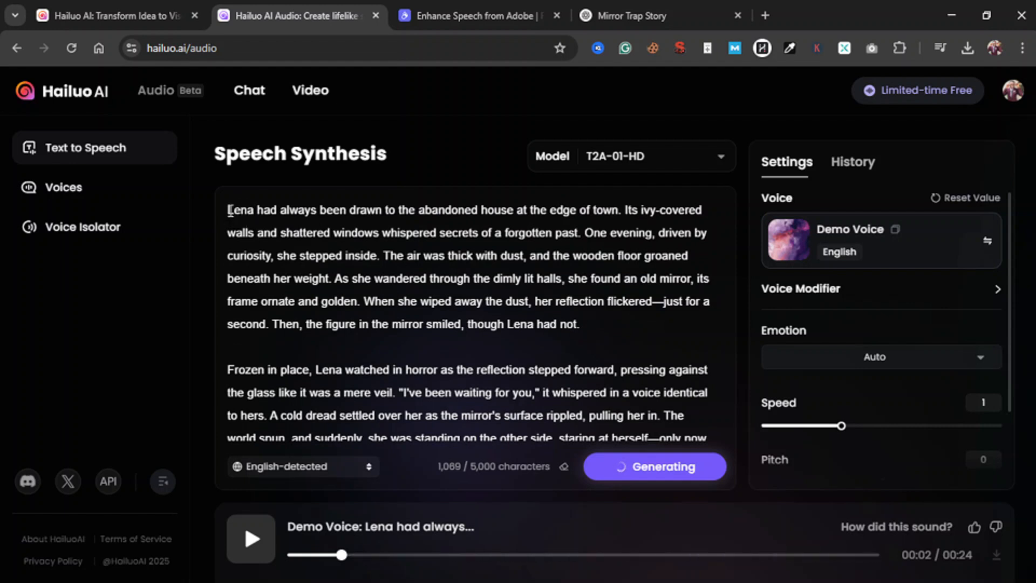
left_click_drag(229, 210, 380, 256)
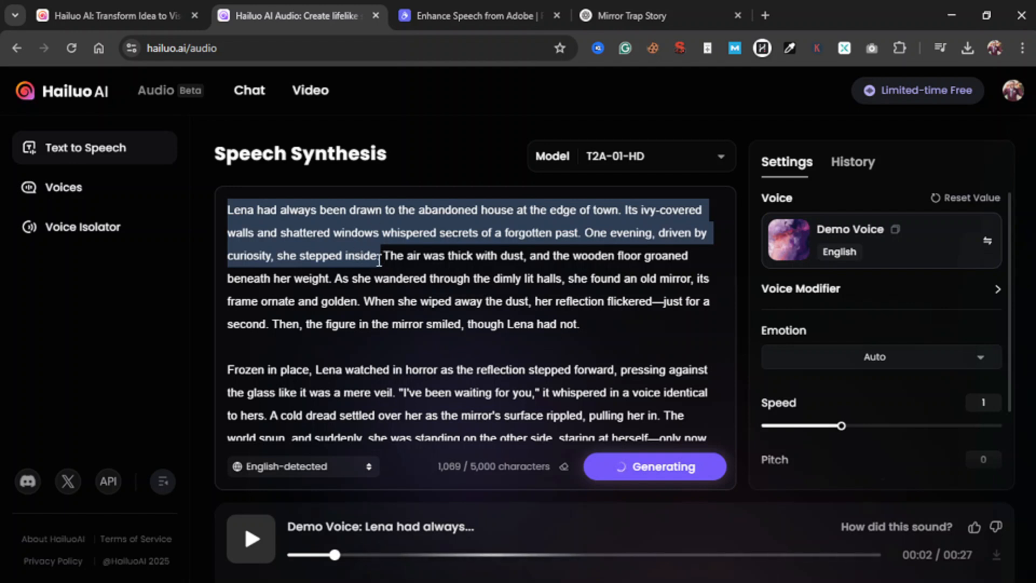
left_click_drag(386, 258, 224, 216)
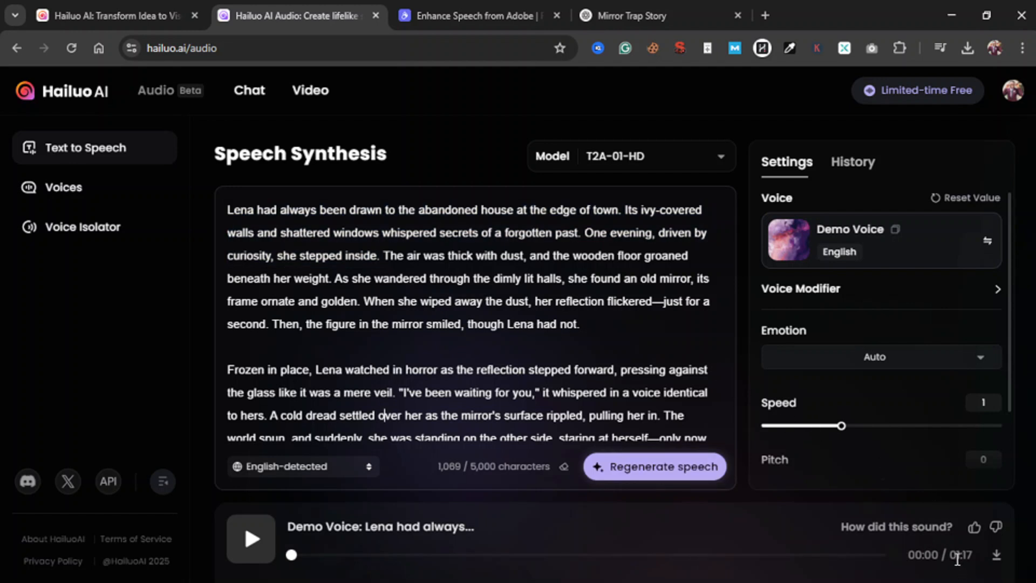
Check the finished story clip's total duration and download the audio
left_click_drag(956, 556, 971, 558)
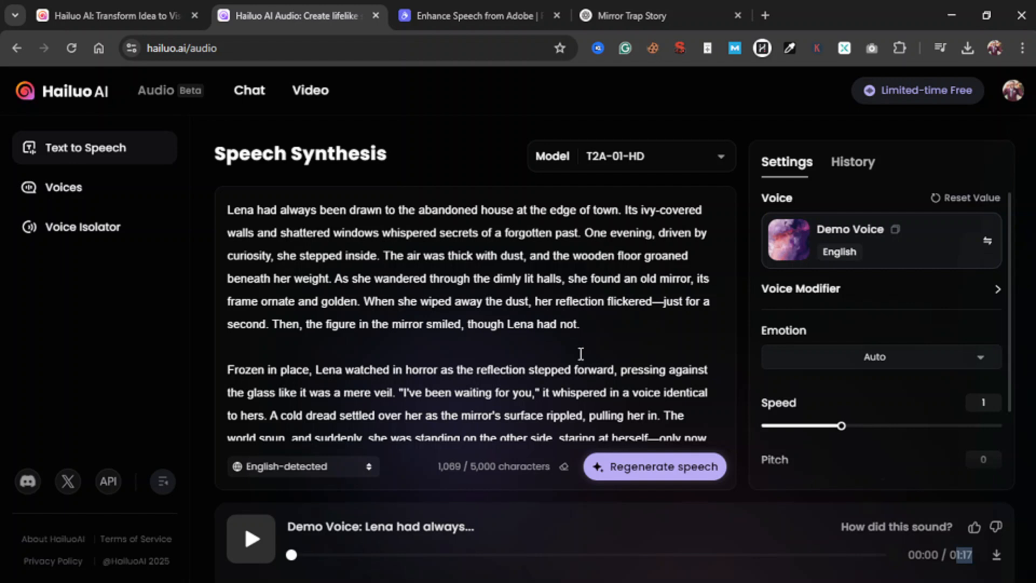
left_click(641, 388)
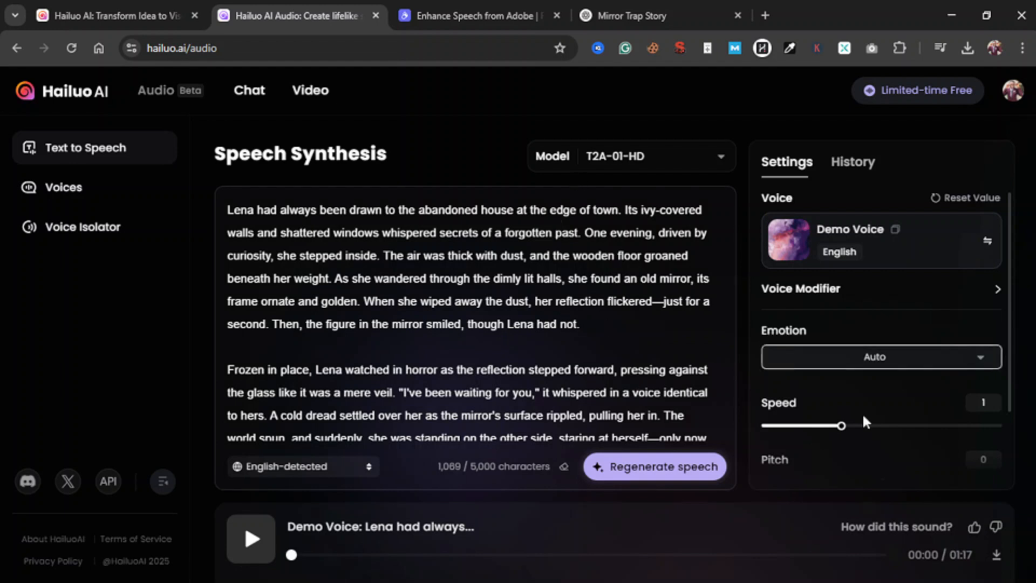
left_click(996, 555)
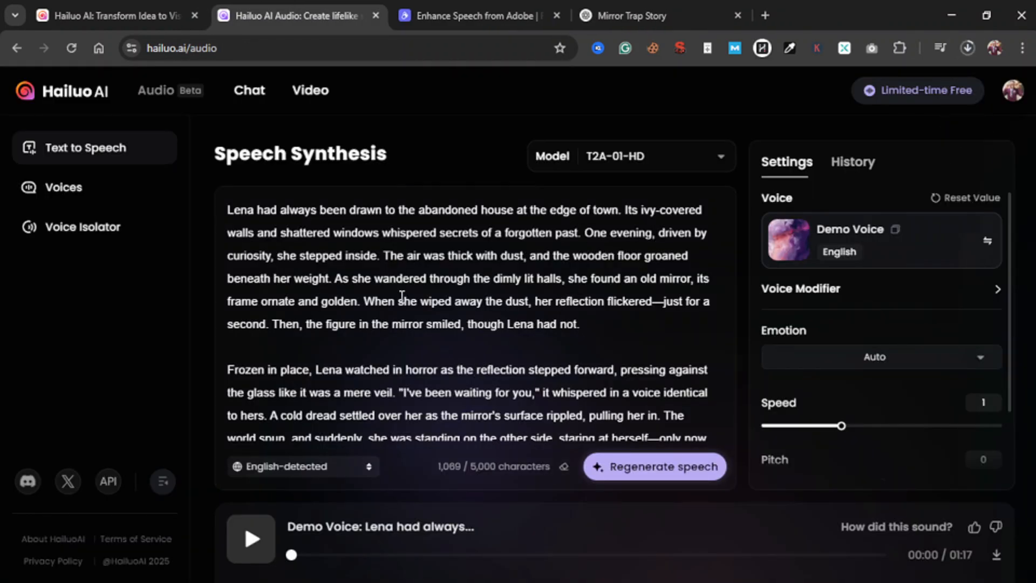
Play the generated story narration while following both paragraphs of the text, and pause it at about 00:55
left_click(254, 540)
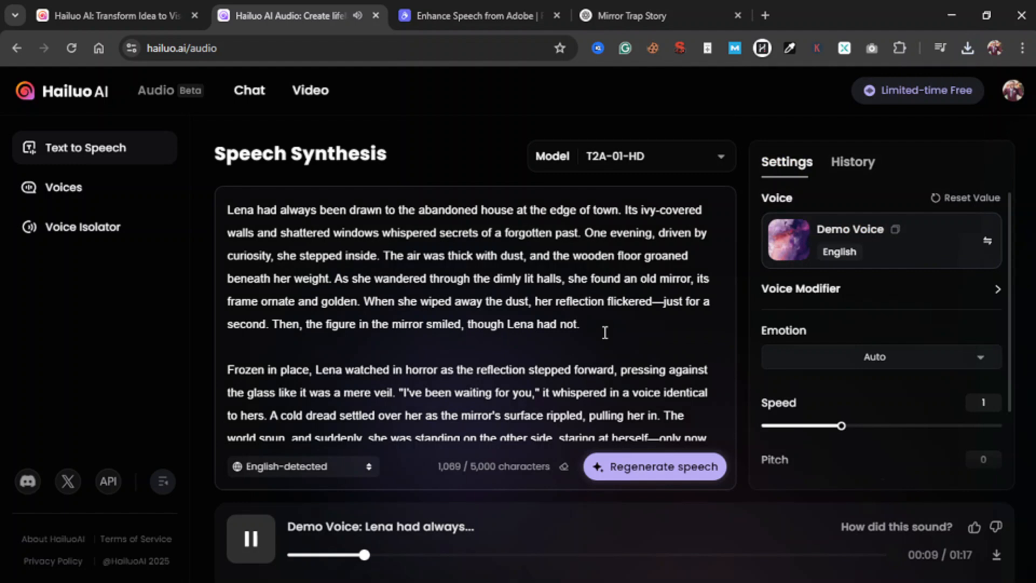
scroll(605, 332, "down", 2)
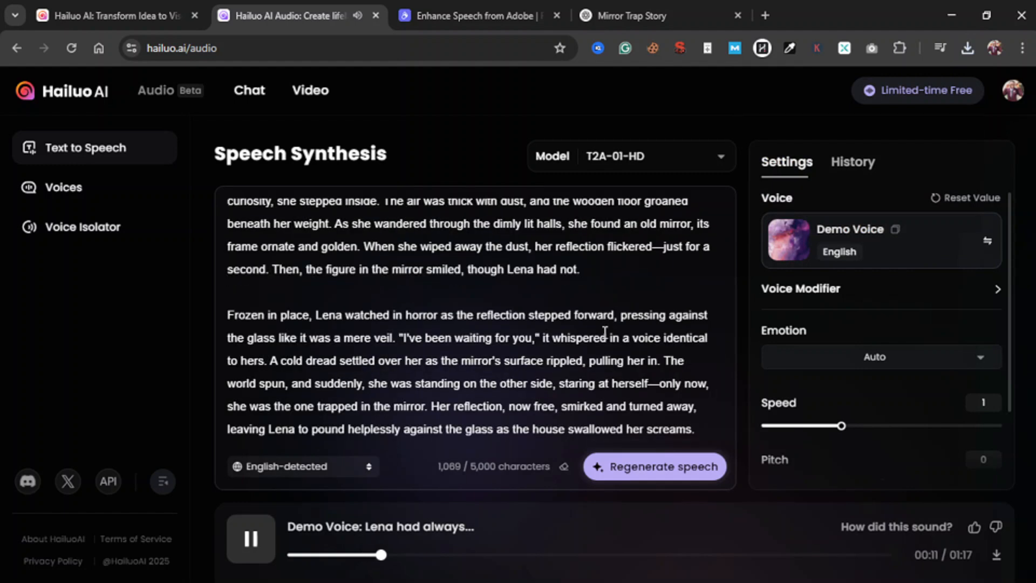
scroll(604, 332, "up", 2)
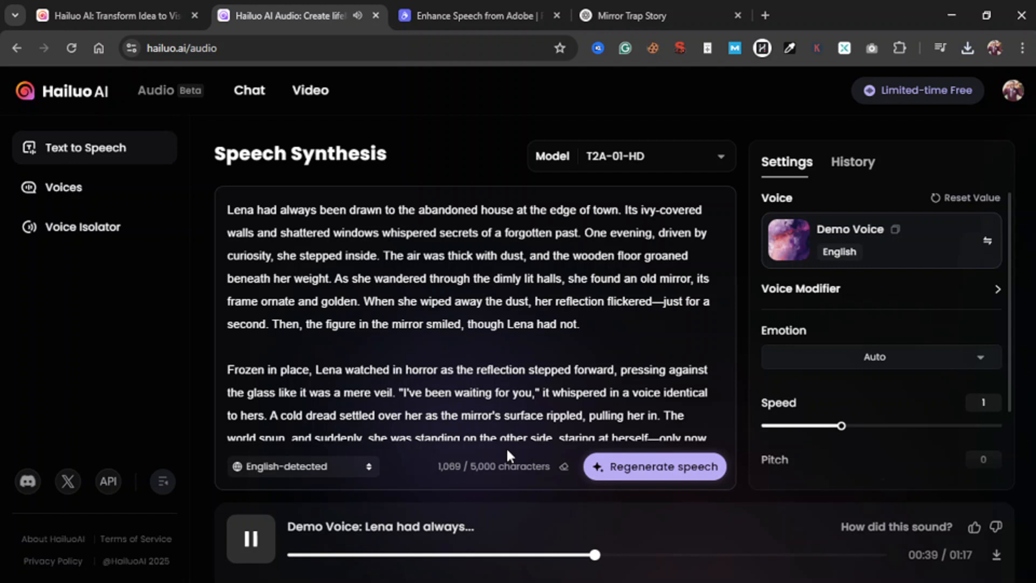
scroll(465, 284, "down", 1)
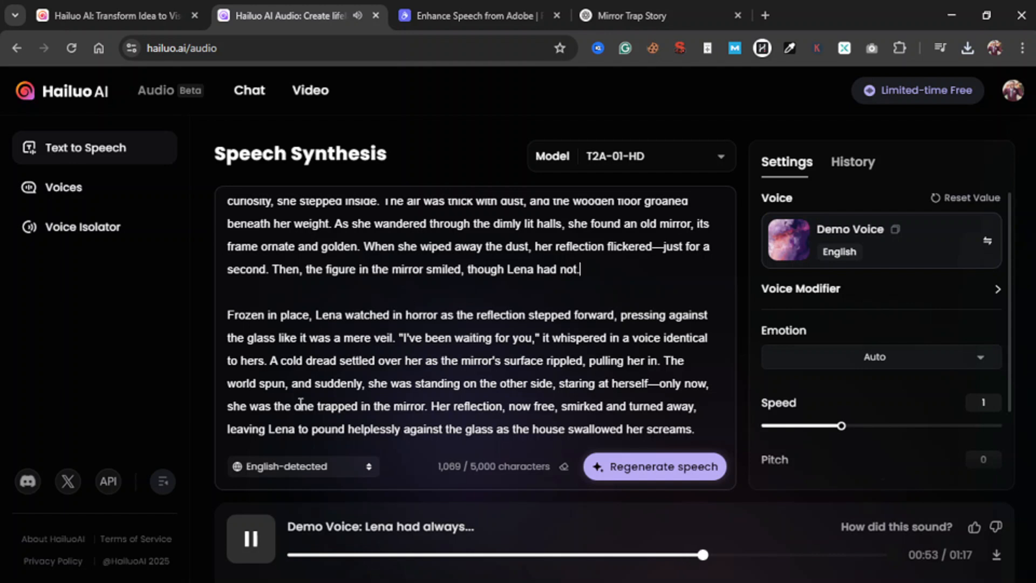
left_click(250, 540)
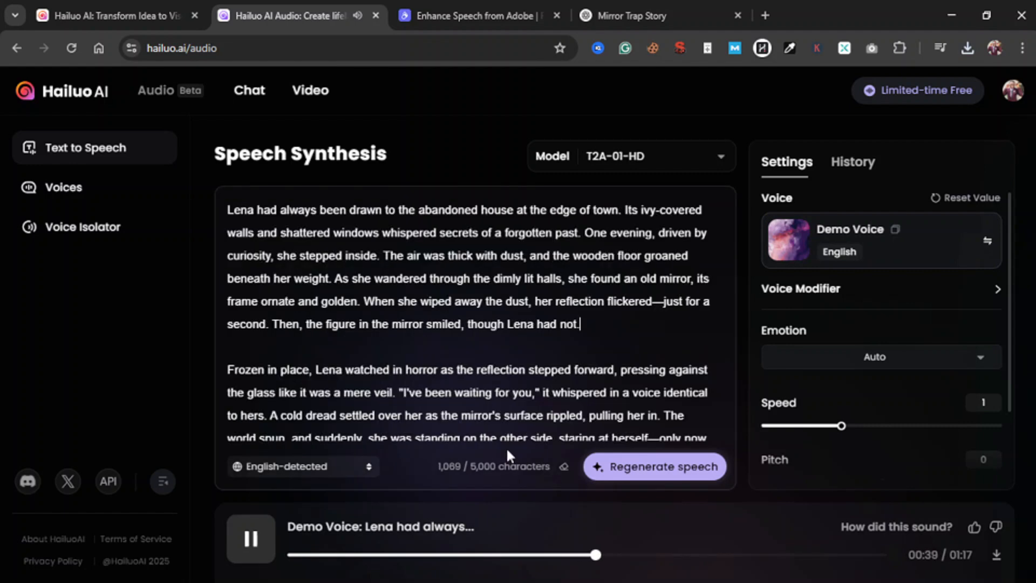
scroll(465, 283, "down", 1)
scroll(465, 283, "down", 1)
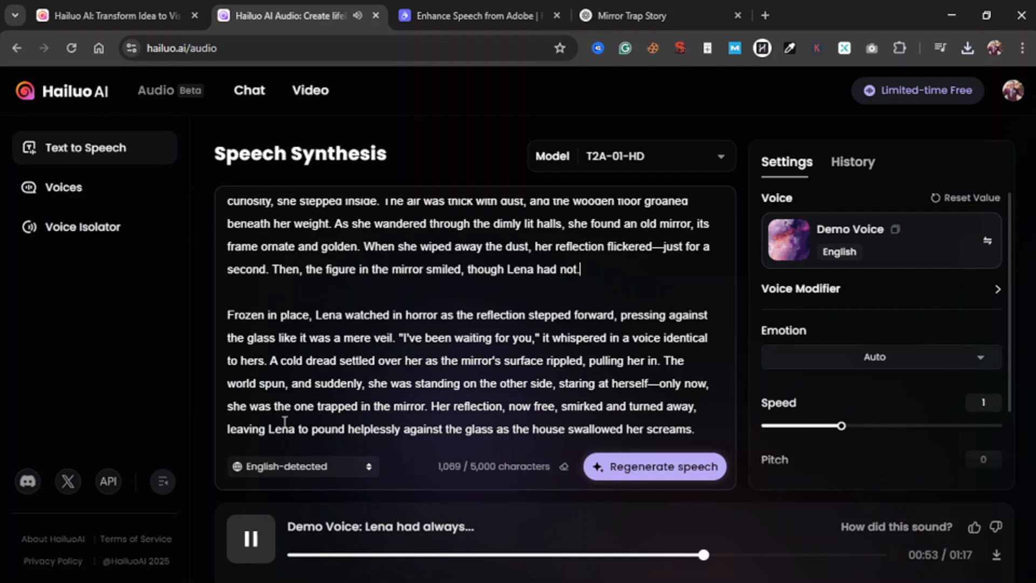
left_click(250, 537)
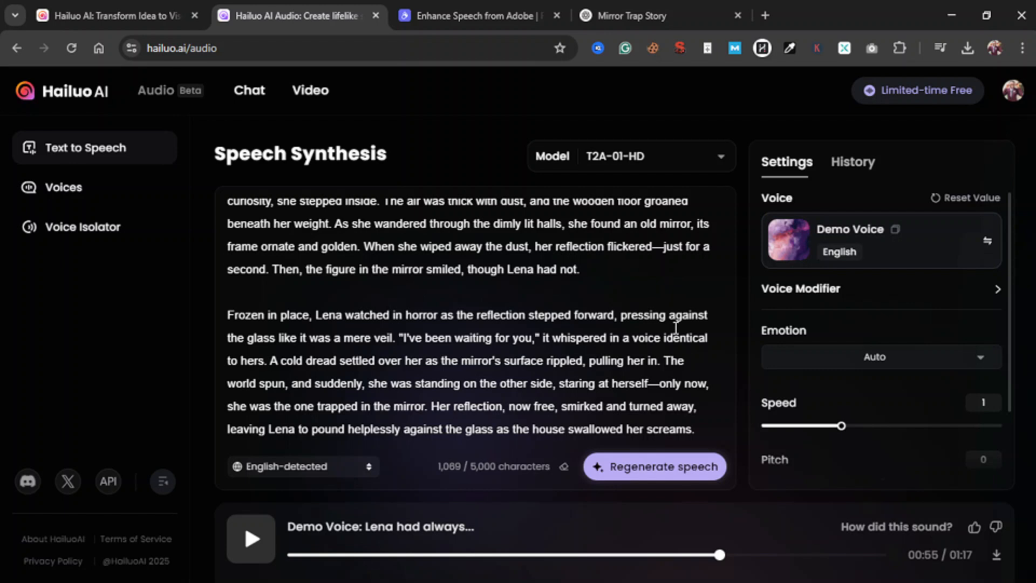
Look through the voice settings and the available emotions, and set the emotion to Happy
scroll(913, 325, "down", 2)
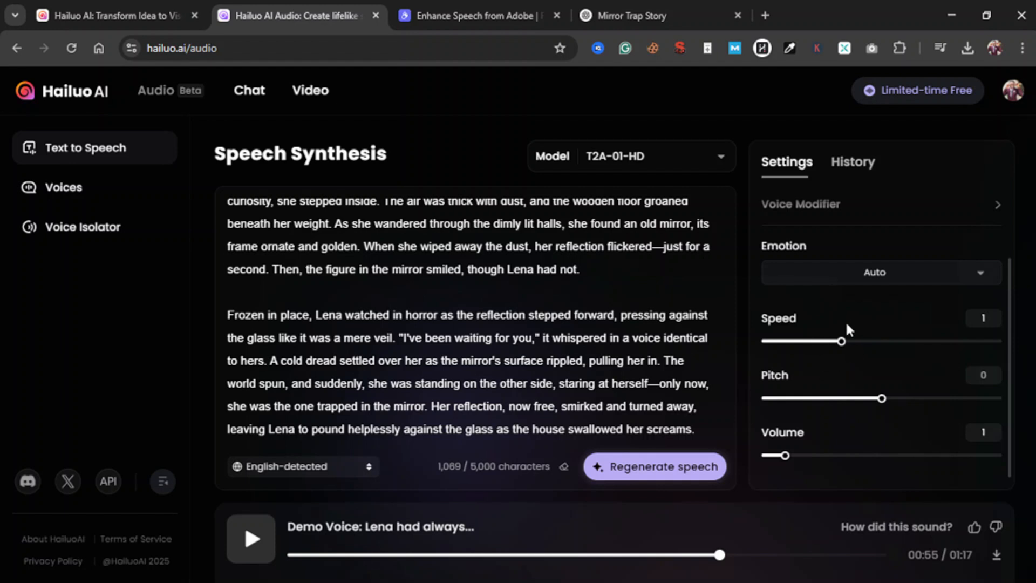
scroll(845, 321, "up", 2)
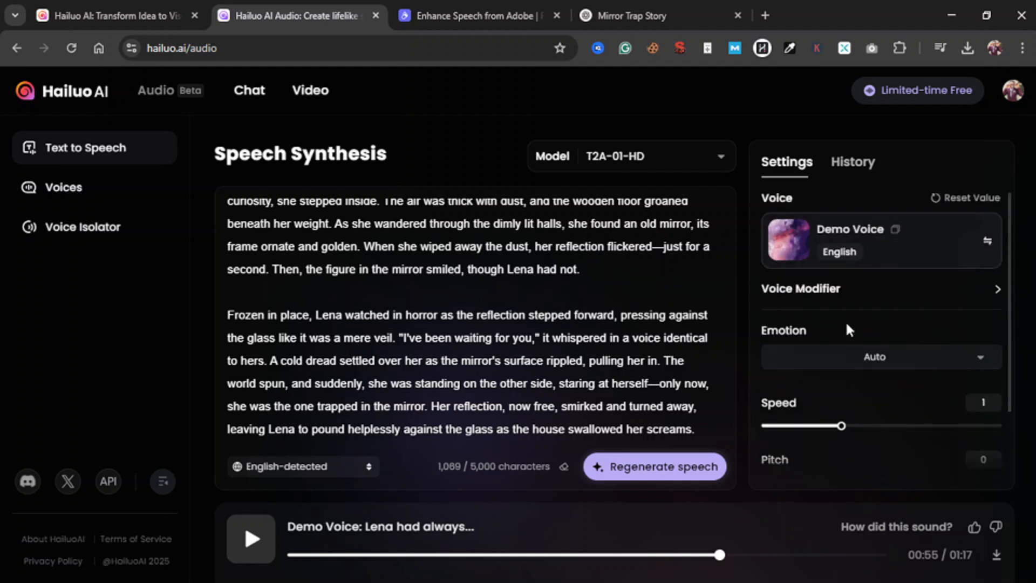
left_click(875, 358)
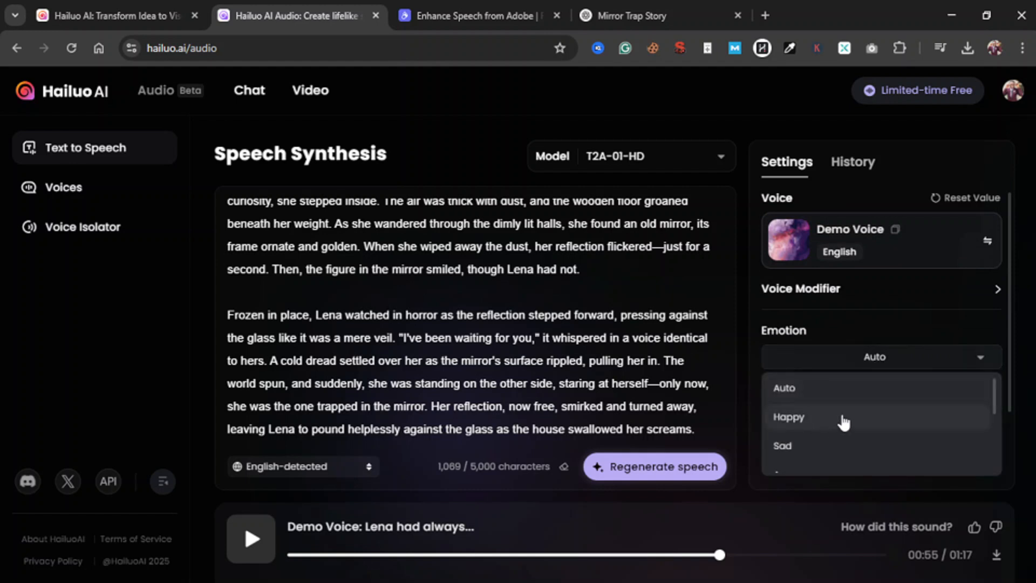
scroll(843, 423, "down", 3)
scroll(866, 461, "up", 3)
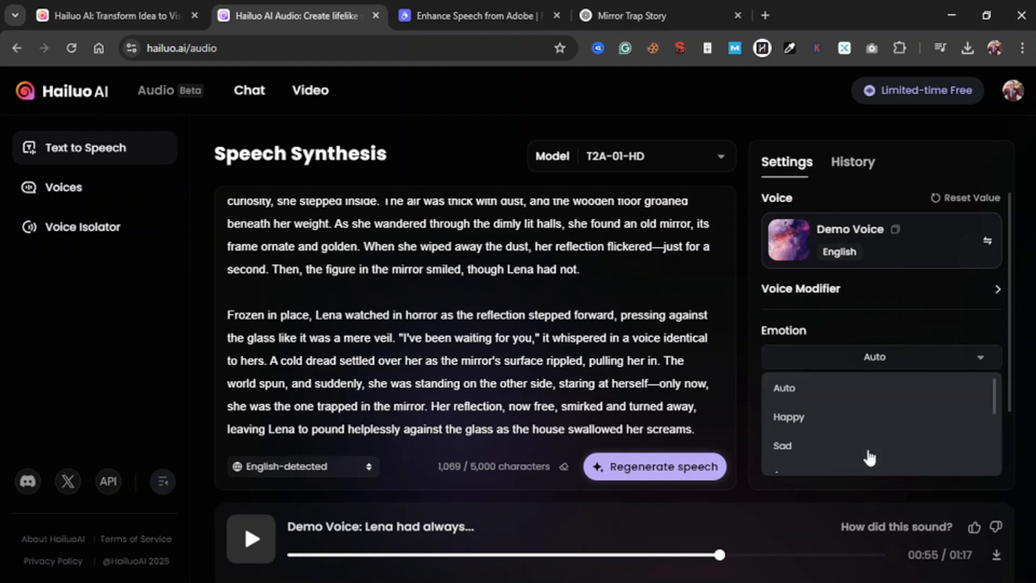
left_click(814, 423)
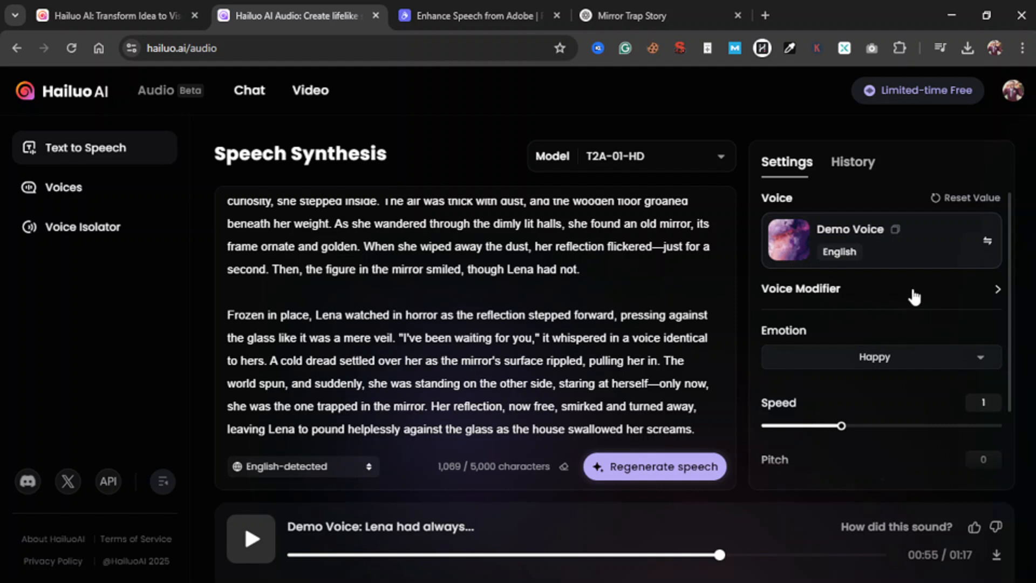
Examine the speed, pitch and volume settings and compare the T2A-01-HD and T2A-01-Turbo model descriptions
scroll(851, 417, "down", 2)
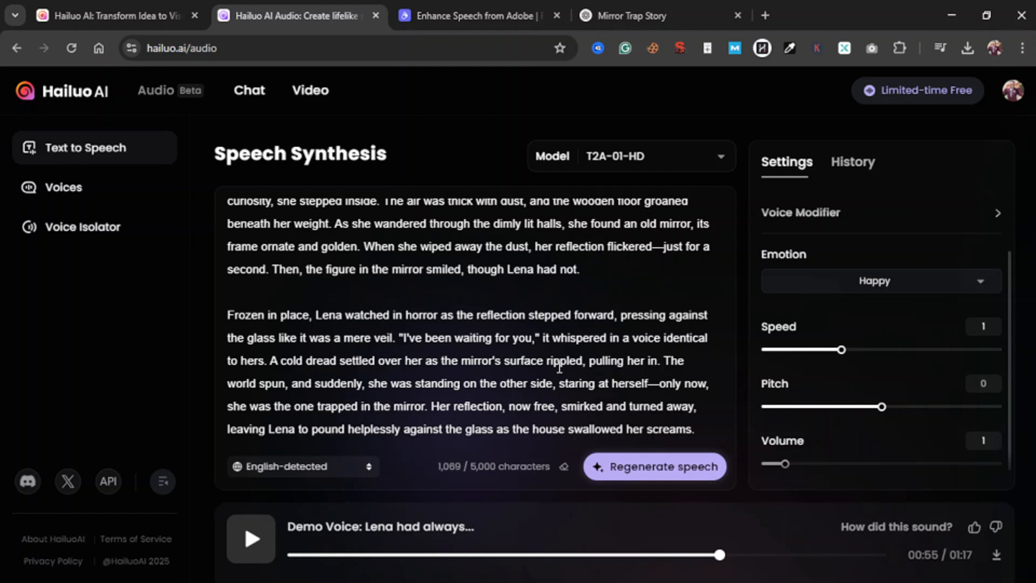
left_click(402, 285)
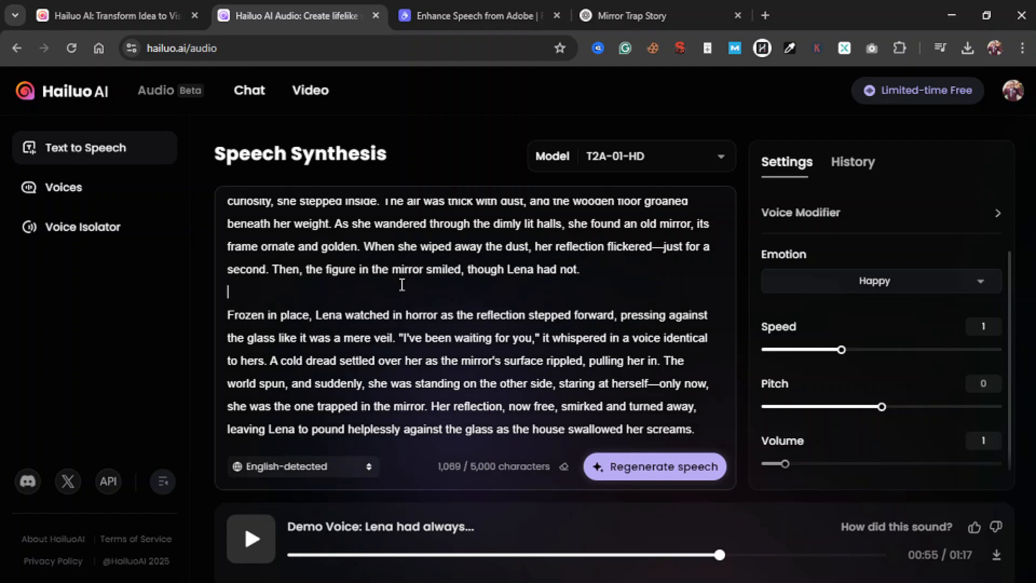
scroll(505, 368, "up", 1)
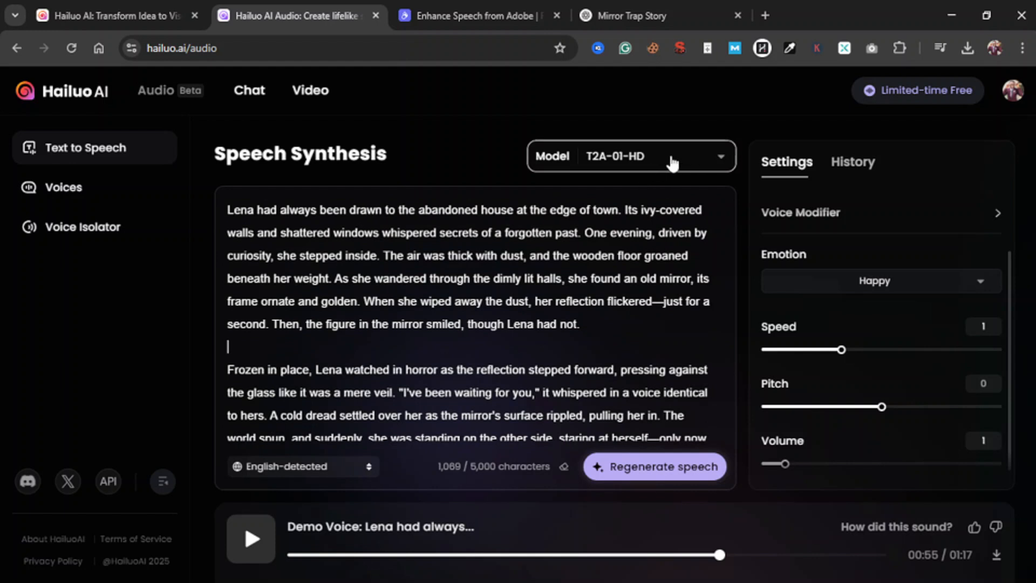
left_click(668, 165)
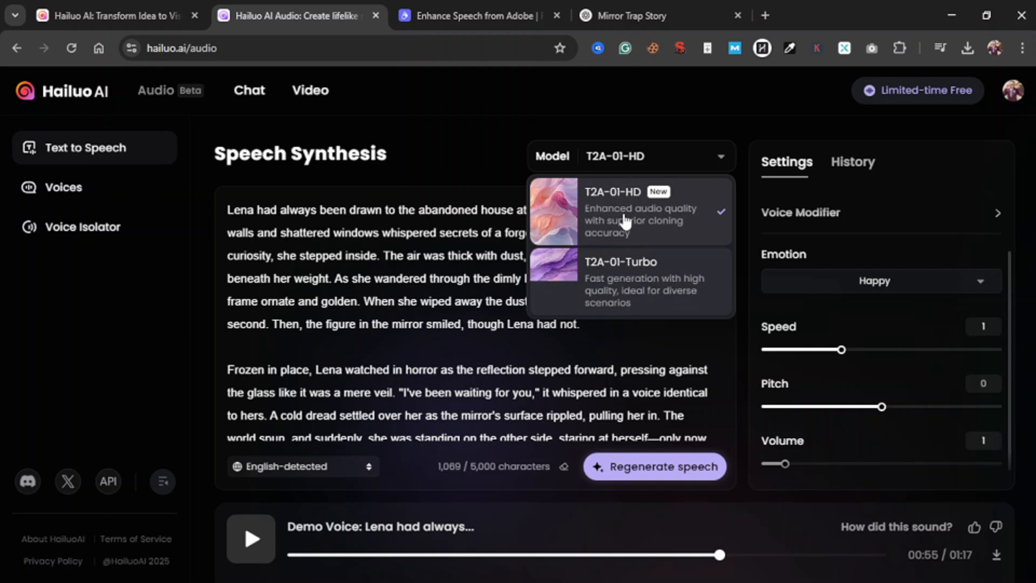
left_click(468, 351)
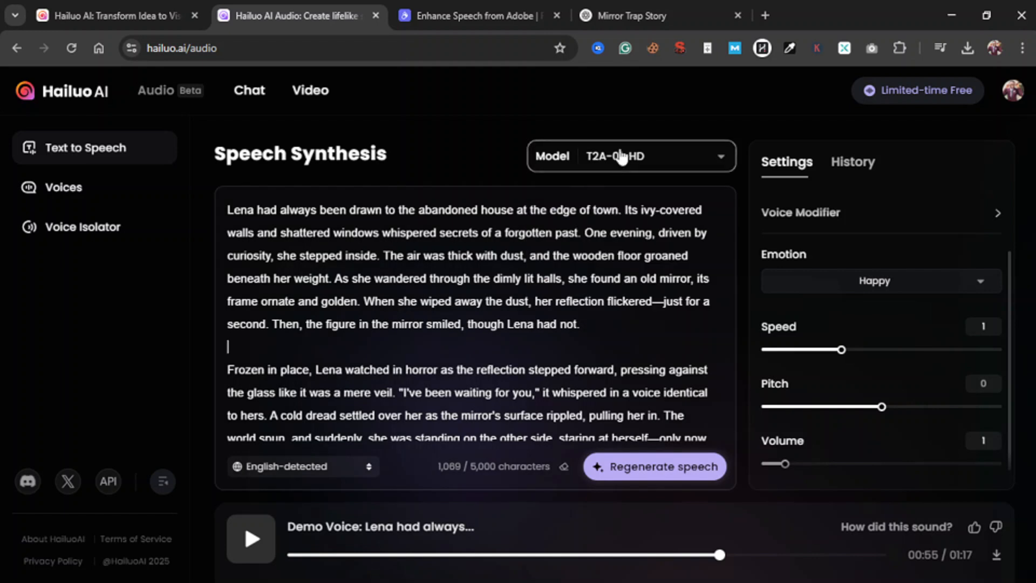
left_click(623, 157)
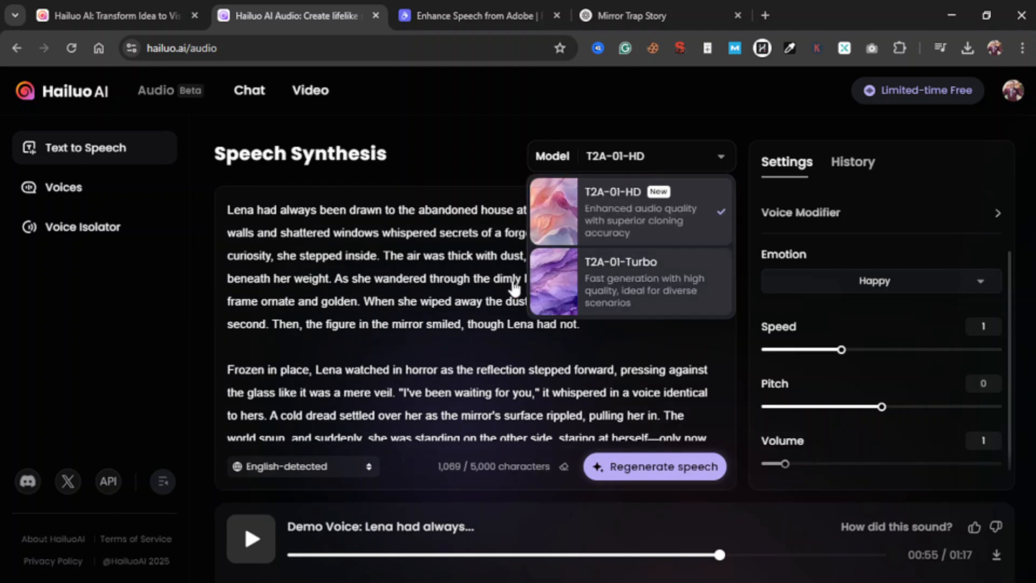
left_click(444, 352)
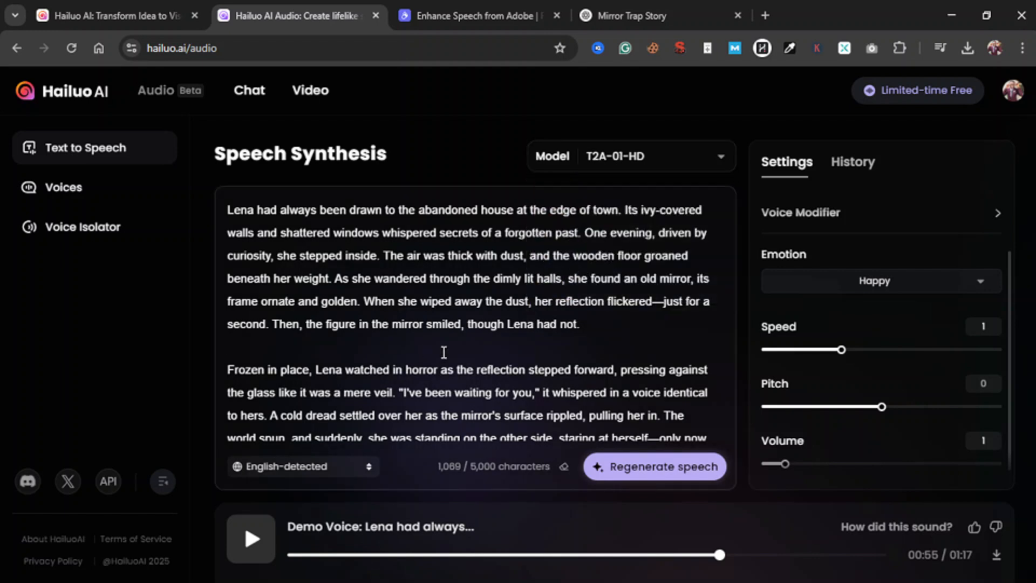